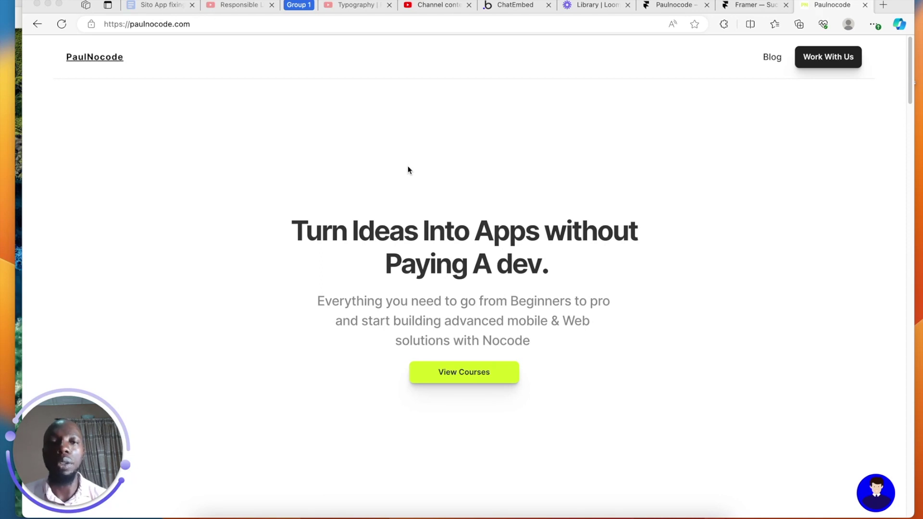
Ask Copilot 'where is nigeria' in the sidebar, then close it to restore the full-width page.
left_click(899, 24)
left_click(899, 25)
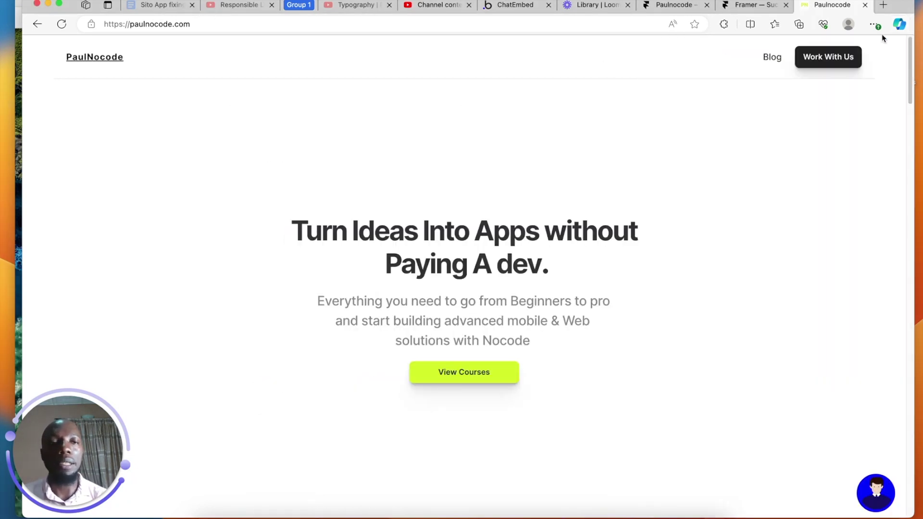
left_click(898, 26)
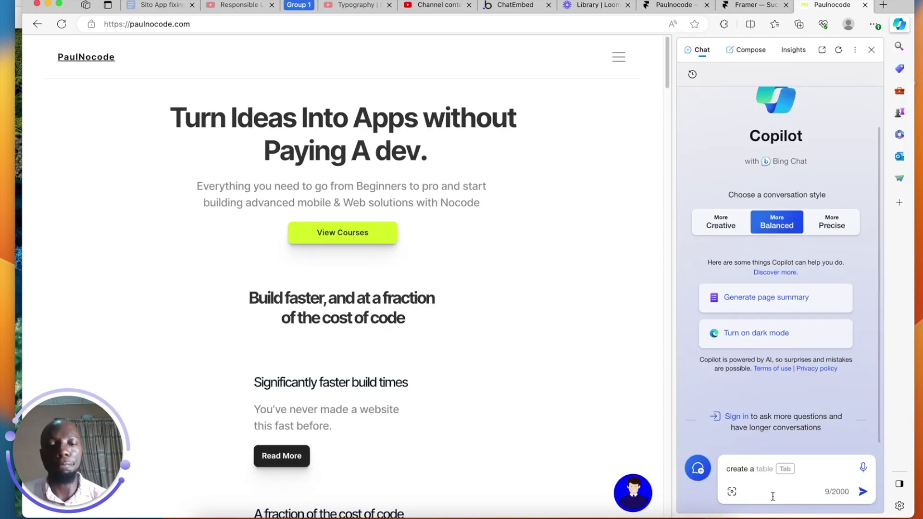
left_click(763, 479)
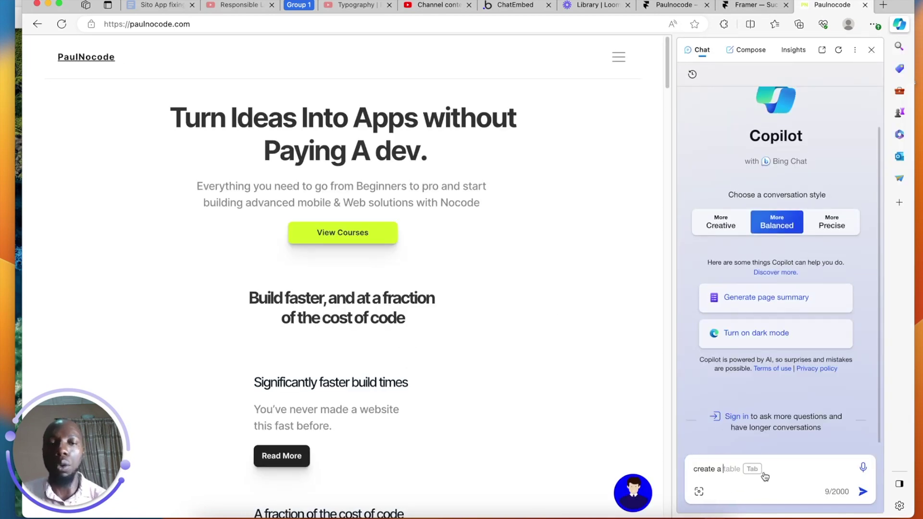
type("wha")
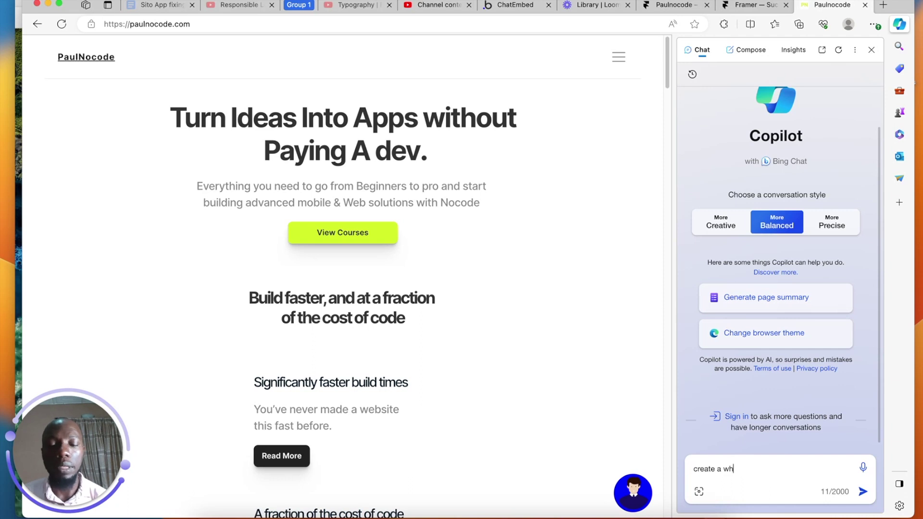
key("BackSpace")
key("BackSpace")
key("BackSpace")
key("BackSpace")
key("BackSpace")
key("BackSpace")
key("BackSpace")
key("BackSpace")
key("BackSpace")
key("BackSpace")
key("BackSpace")
key("BackSpace")
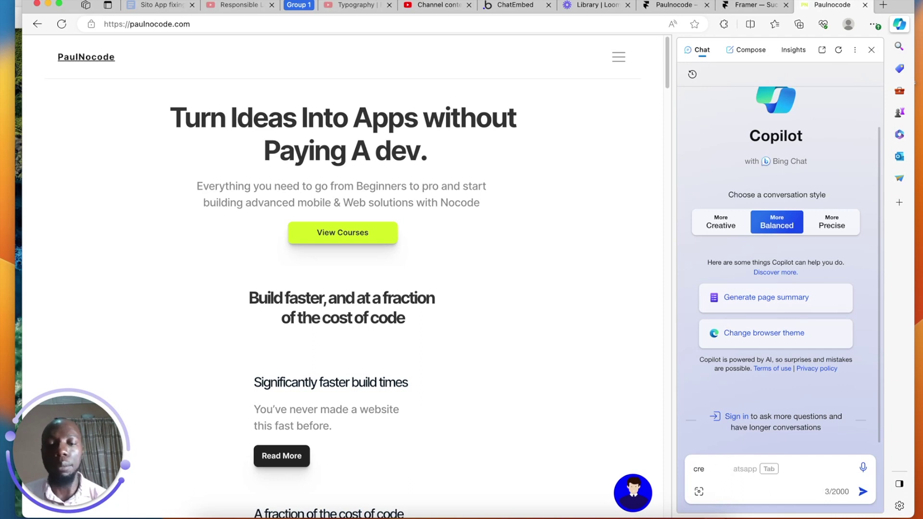
type("where is nih")
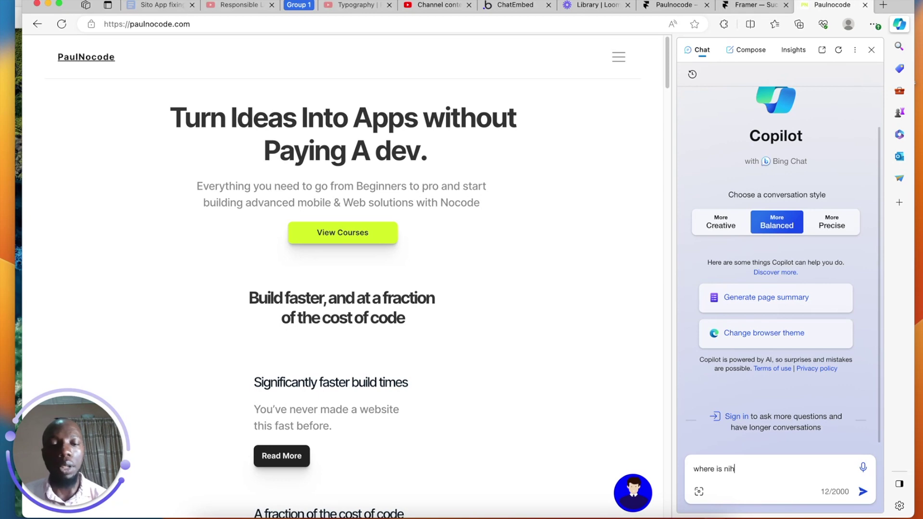
key("BackSpace")
type("geria")
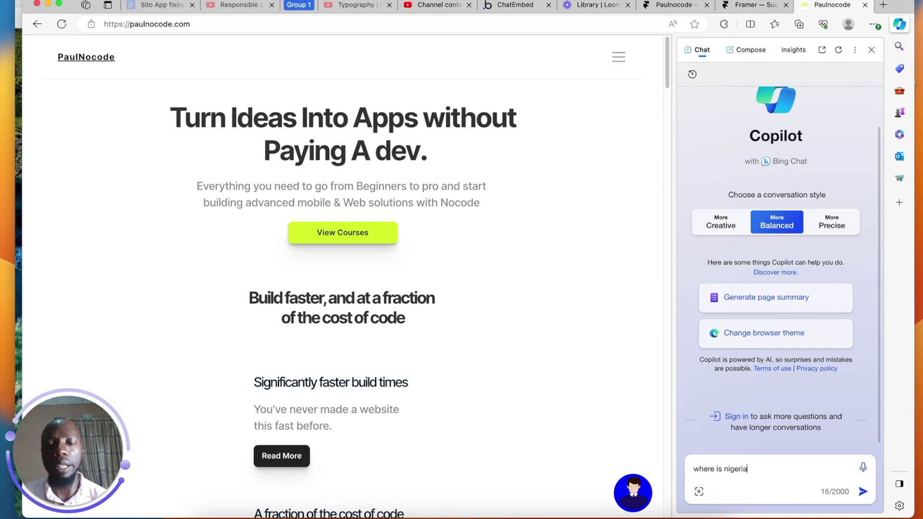
key("Return")
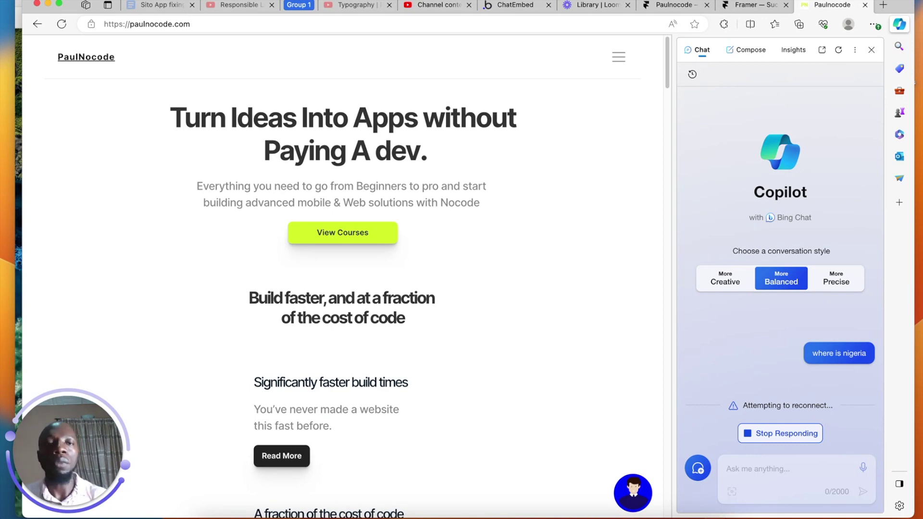
left_click(870, 51)
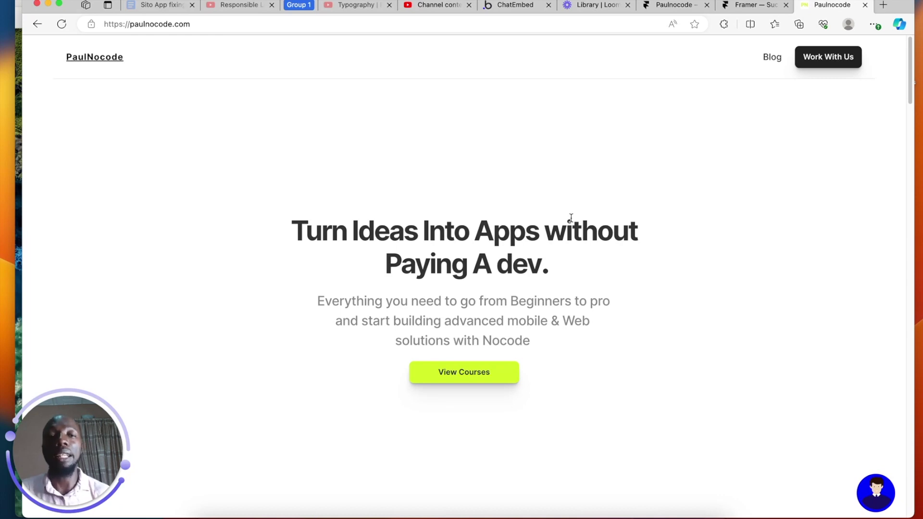
left_click(775, 59)
scroll(467, 241, "down", 6)
scroll(467, 241, "up", 6)
scroll(468, 240, "down", 5)
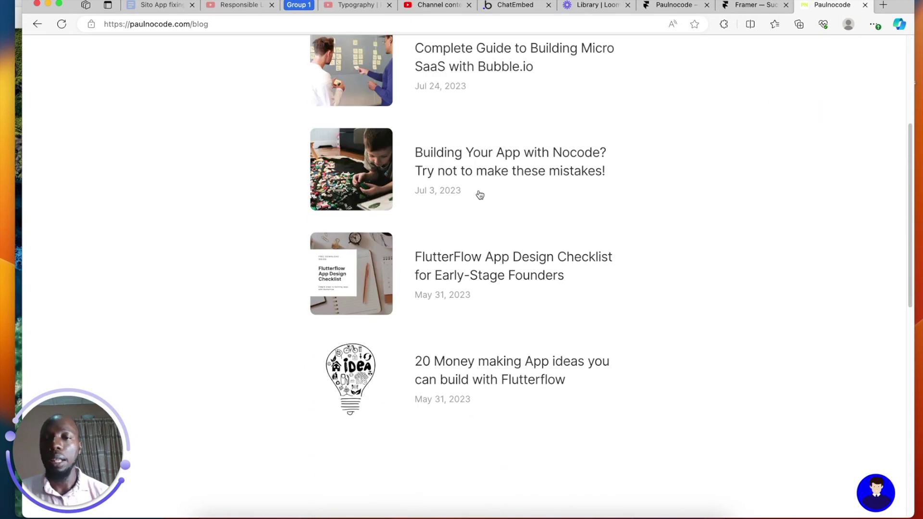
scroll(479, 194, "down", 8)
scroll(480, 193, "up", 10)
scroll(478, 191, "down", 2)
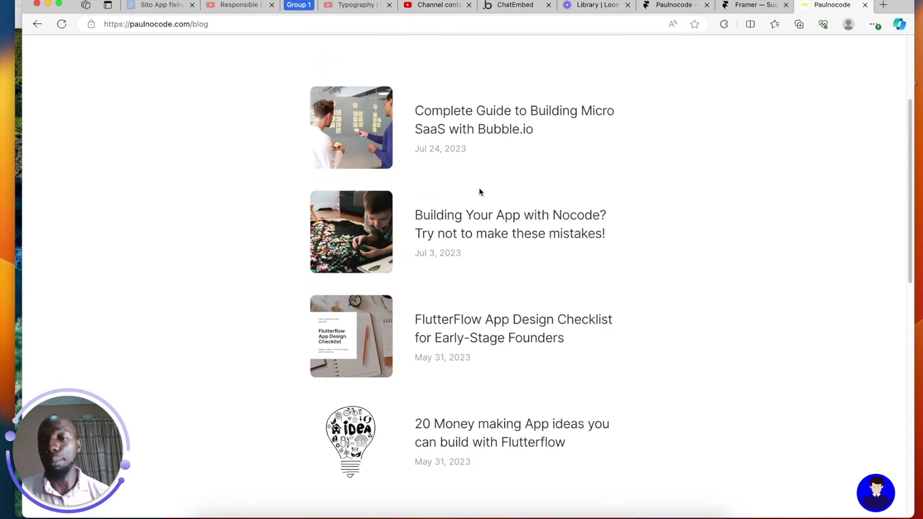
scroll(479, 193, "down", 4)
scroll(478, 193, "up", 10)
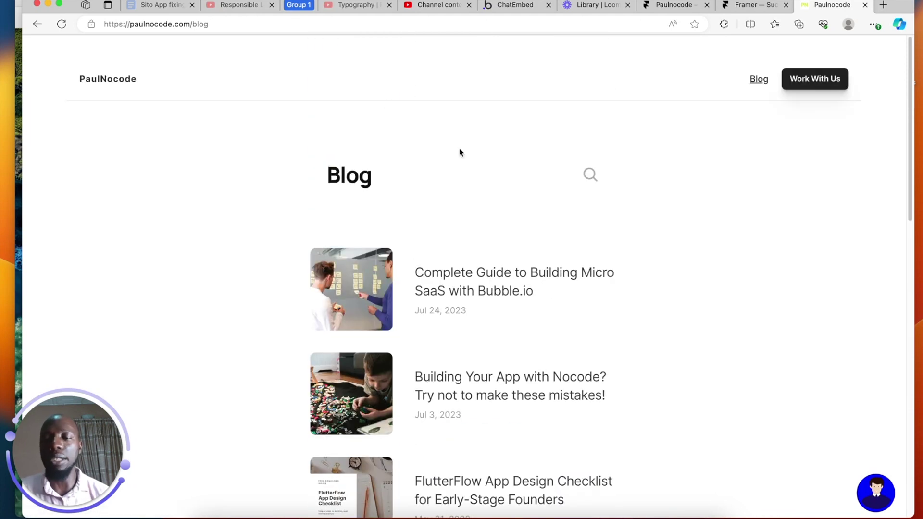
left_click(100, 80)
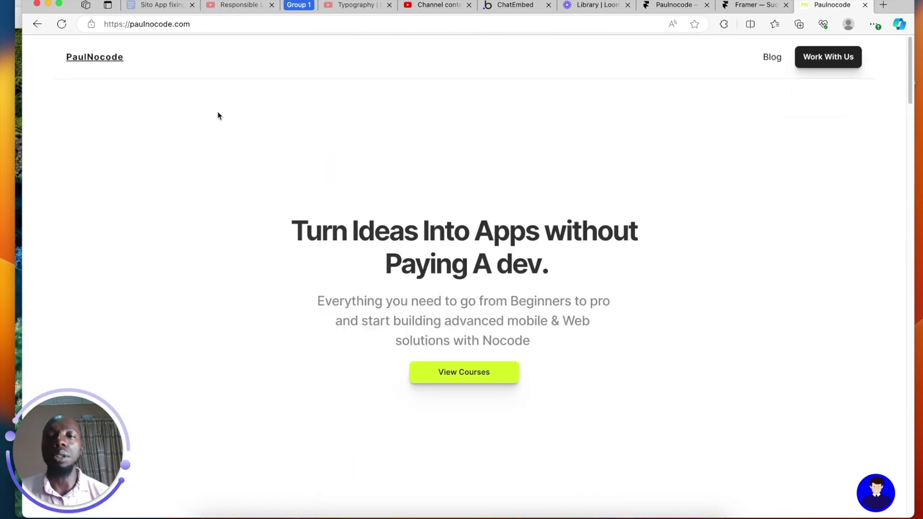
scroll(389, 209, "down", 10)
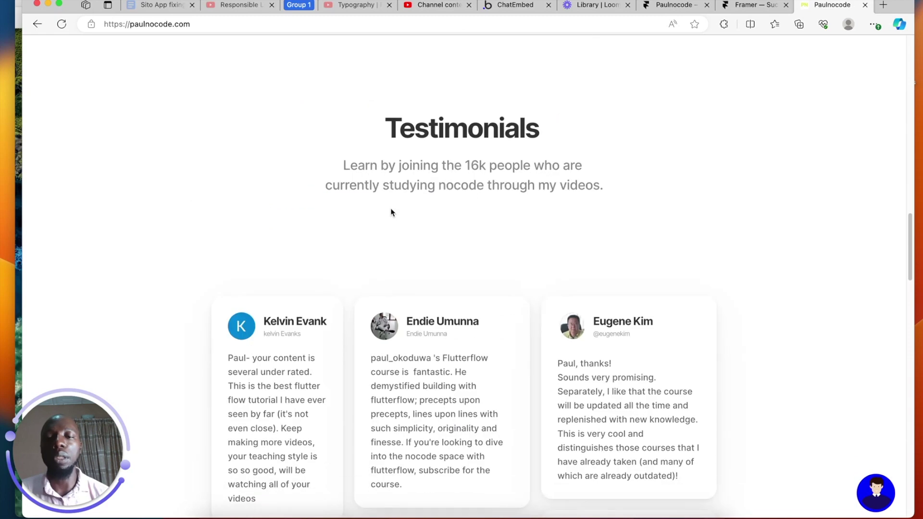
scroll(392, 211, "up", 5)
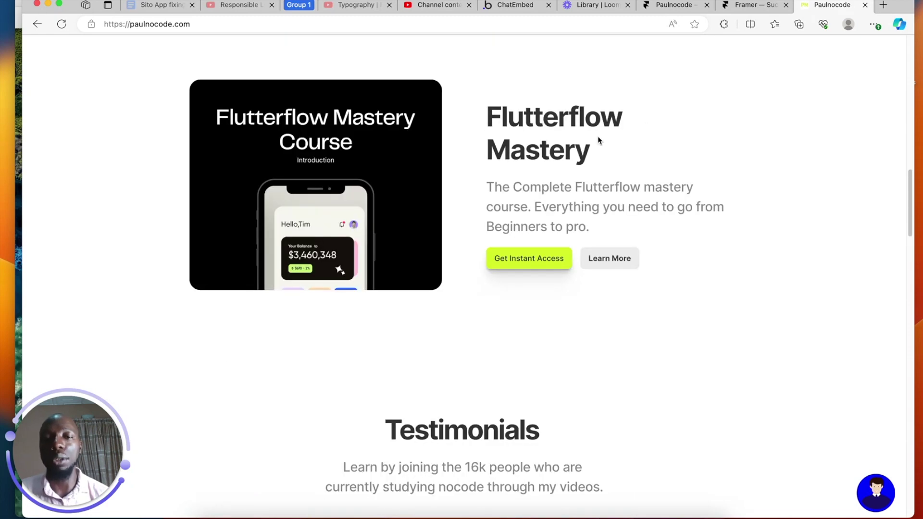
left_click_drag(598, 139, 504, 112)
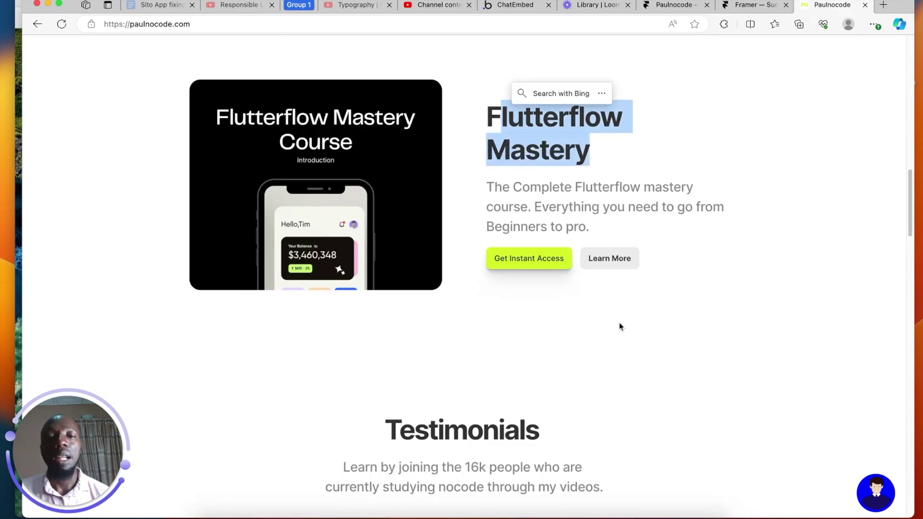
scroll(586, 283, "down", 15)
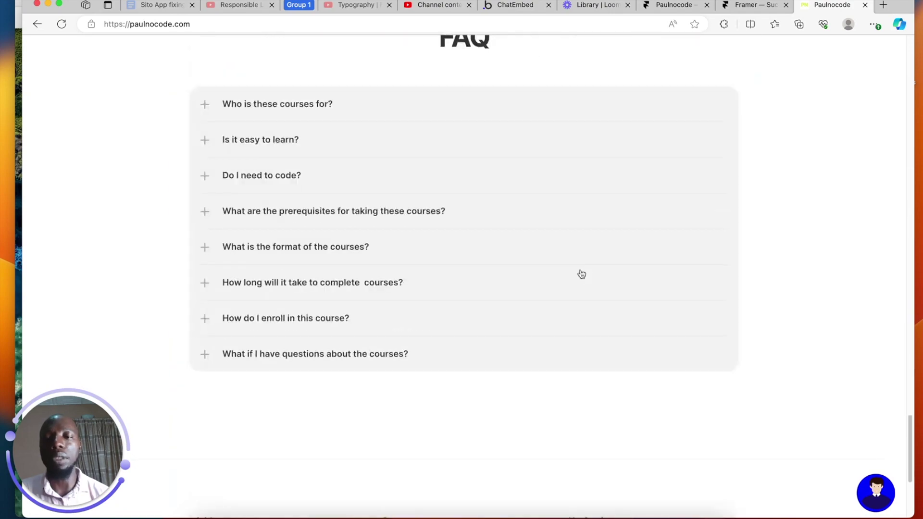
left_click(414, 117)
left_click(417, 118)
scroll(449, 154, "down", 5)
scroll(492, 183, "up", 20)
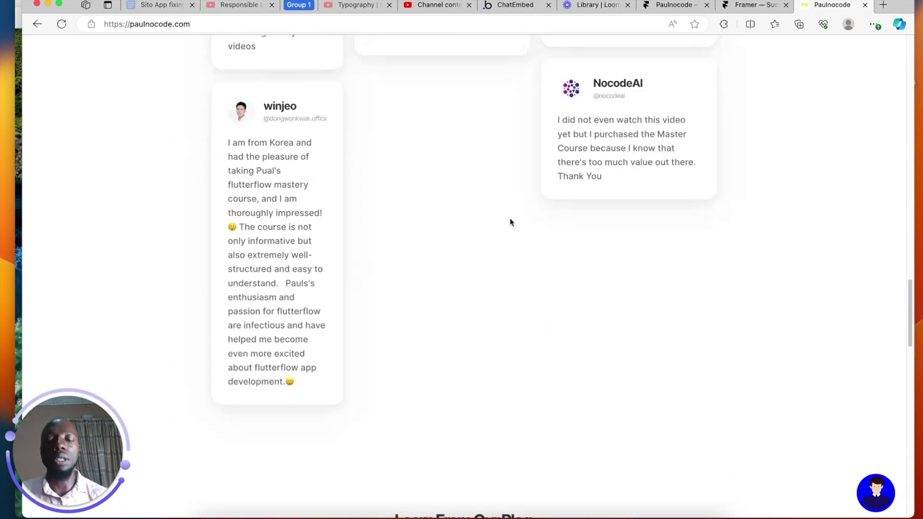
scroll(517, 228, "up", 2)
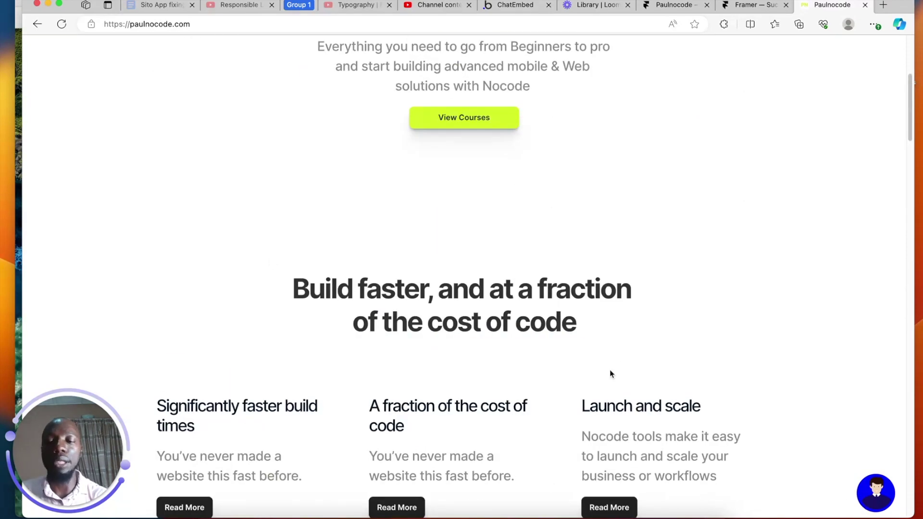
scroll(392, 232, "up", 6)
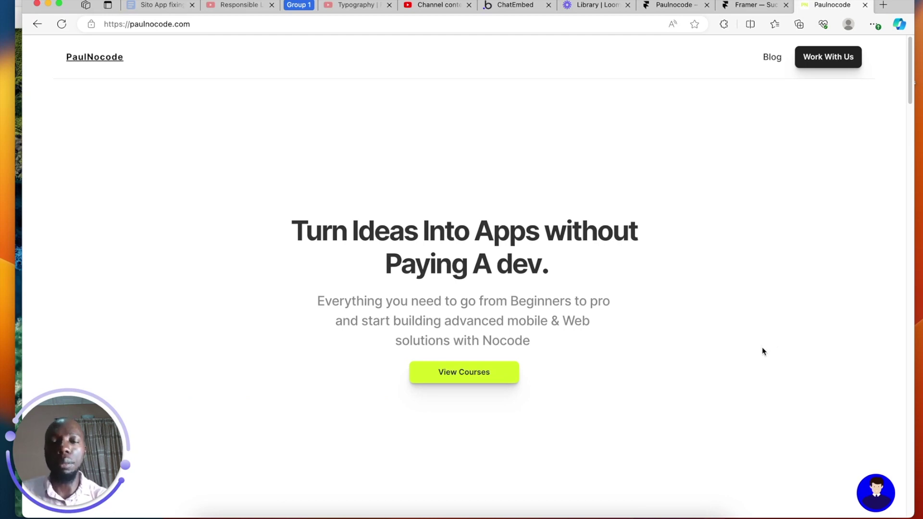
left_click(872, 489)
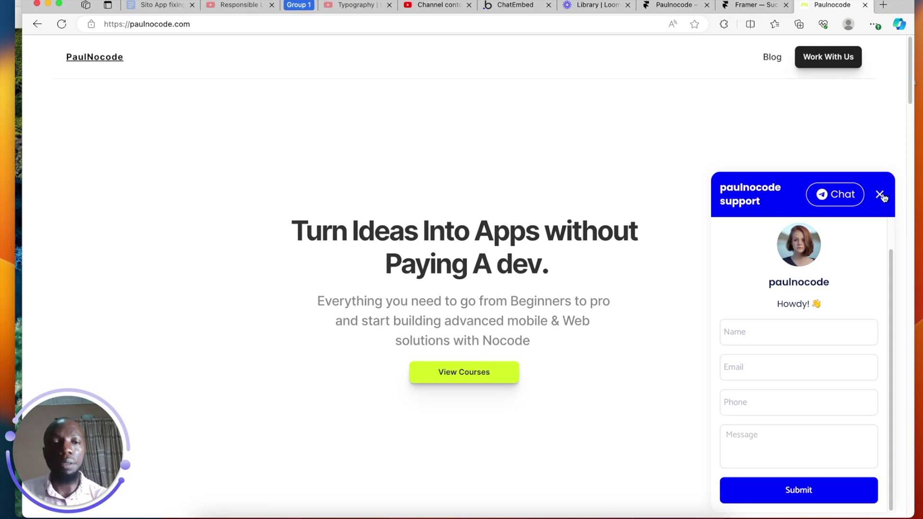
Ask the support chatbot 'how do I create micro saas' and highlight the start of its answer.
left_click(880, 194)
left_click(869, 491)
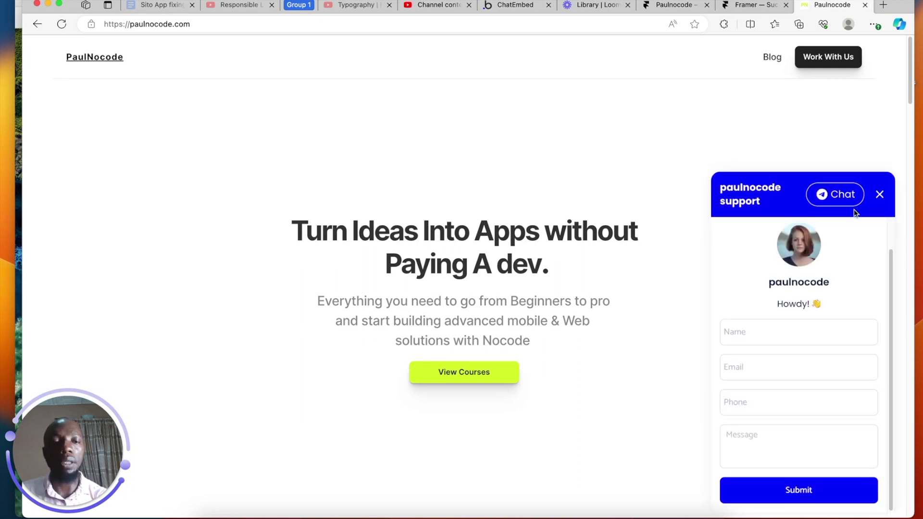
left_click(827, 195)
left_click(764, 491)
type("how do")
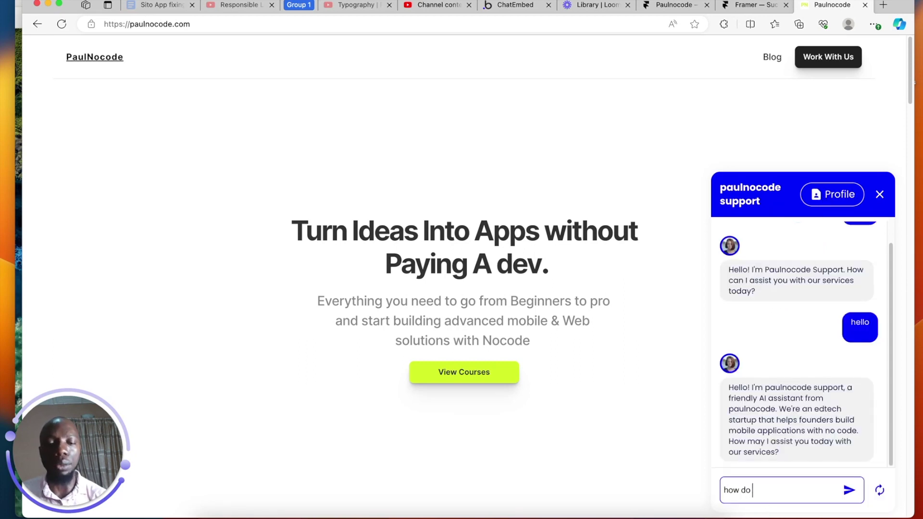
type(" I create mi")
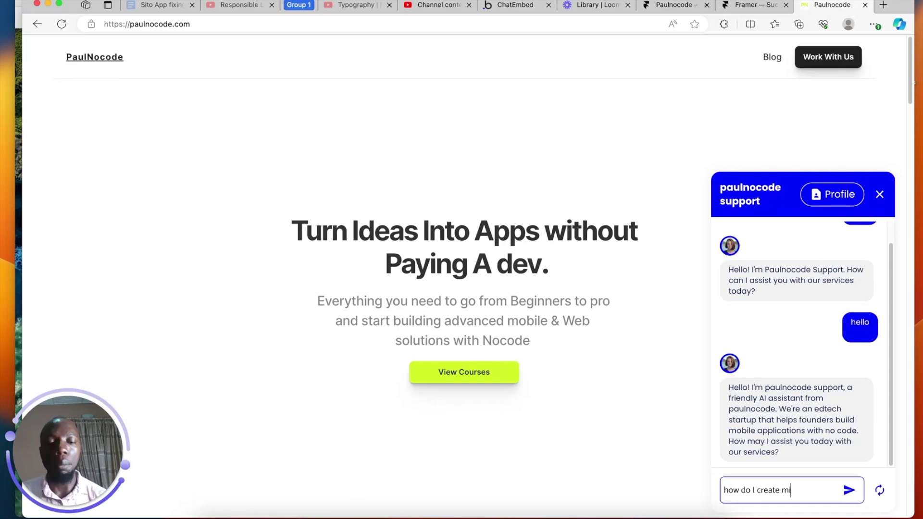
type("cro saas")
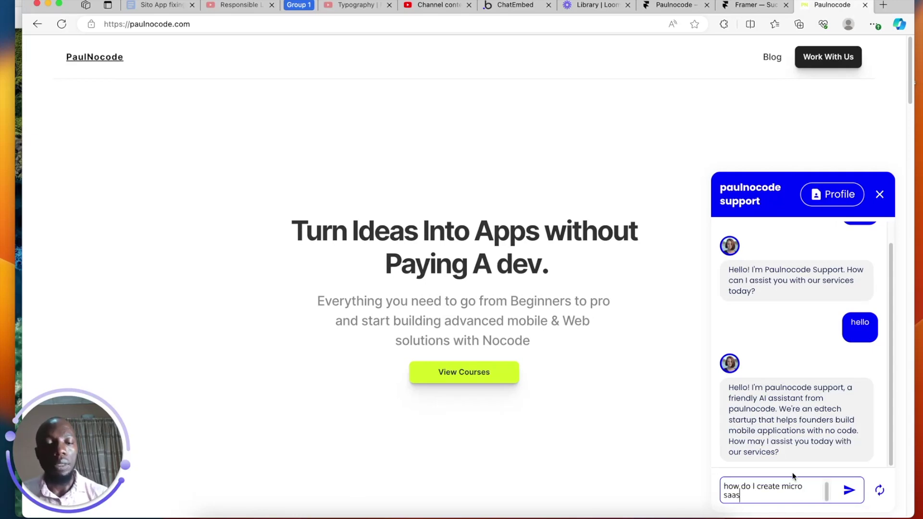
left_click(849, 490)
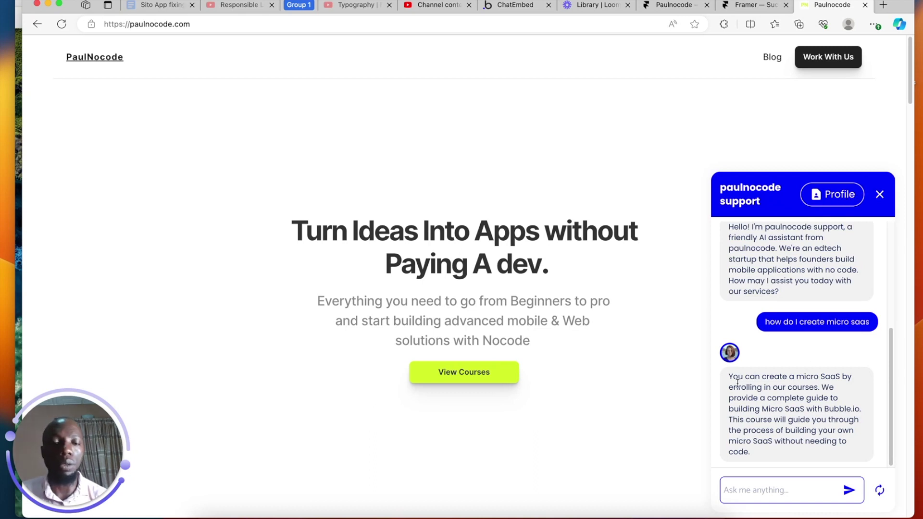
left_click_drag(725, 374, 845, 404)
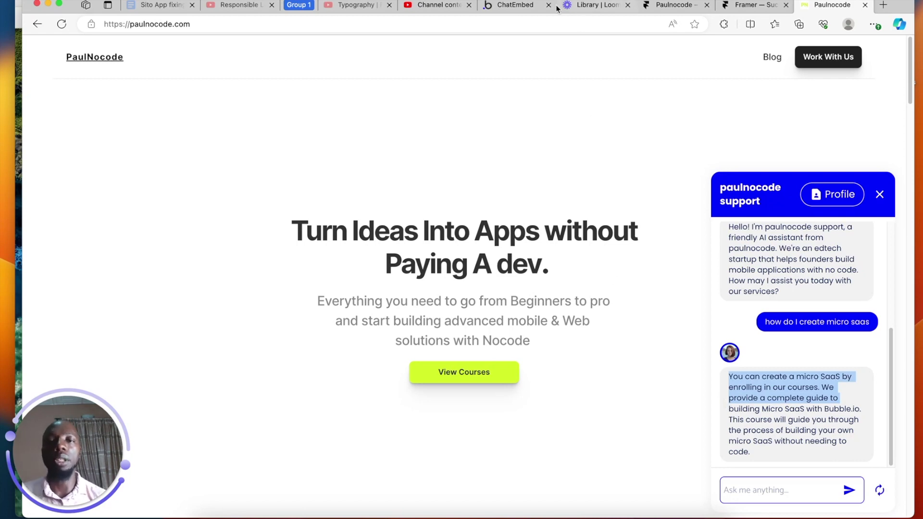
left_click(515, 5)
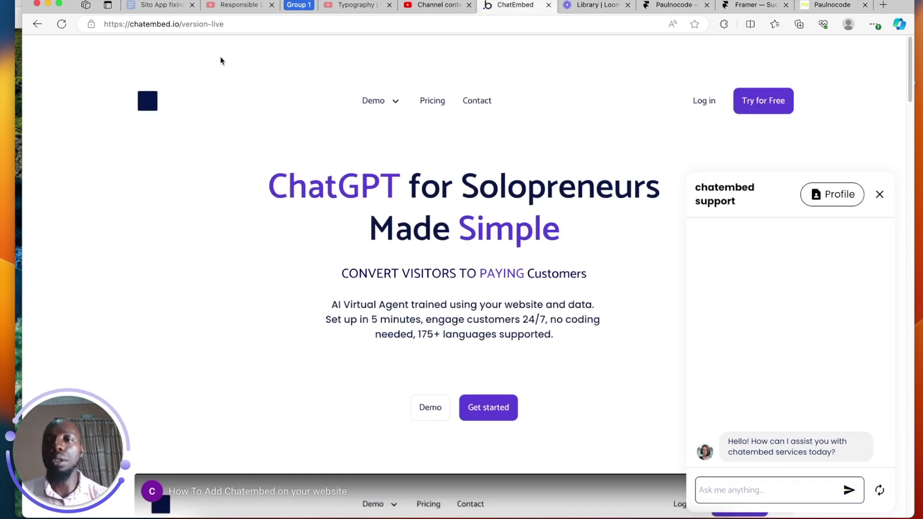
Load chatembed.io by removing 'version-live' from the address and highlight the 'ChatGPT for Solopreneurs' headline.
left_click_drag(185, 26, 342, 24)
key("BackSpace")
key("Return")
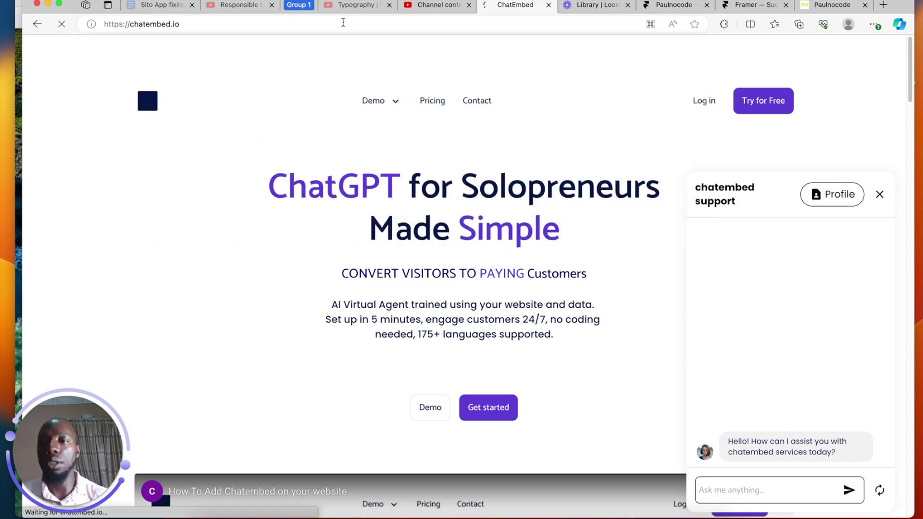
left_click_drag(243, 27, 98, 24)
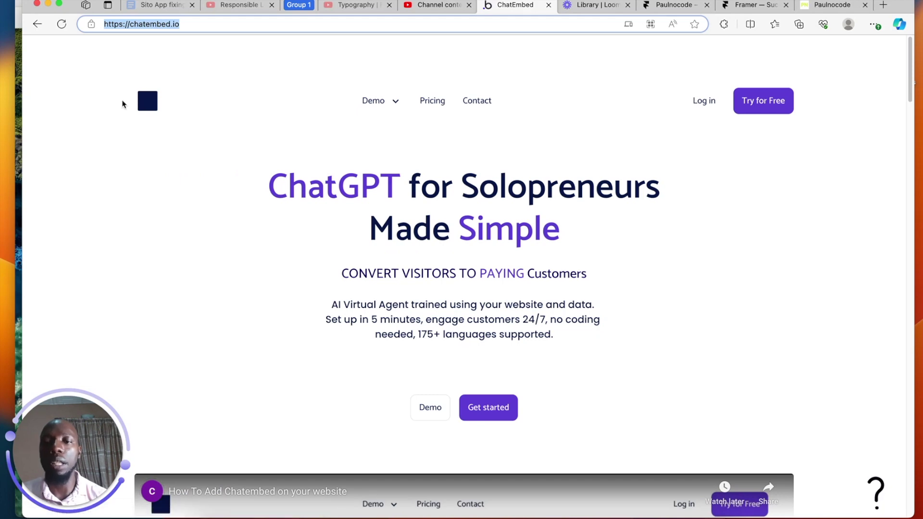
left_click_drag(530, 207, 615, 231)
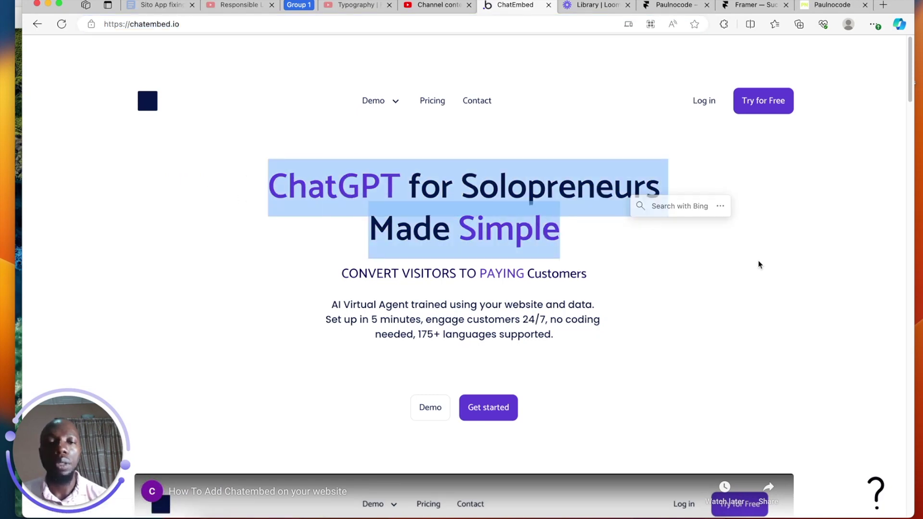
left_click(681, 260)
Scroll to the pricing plans and highlight the free plan's chatbot and message limits.
scroll(681, 260, "down", 3)
scroll(668, 269, "down", 4)
scroll(563, 247, "up", 7)
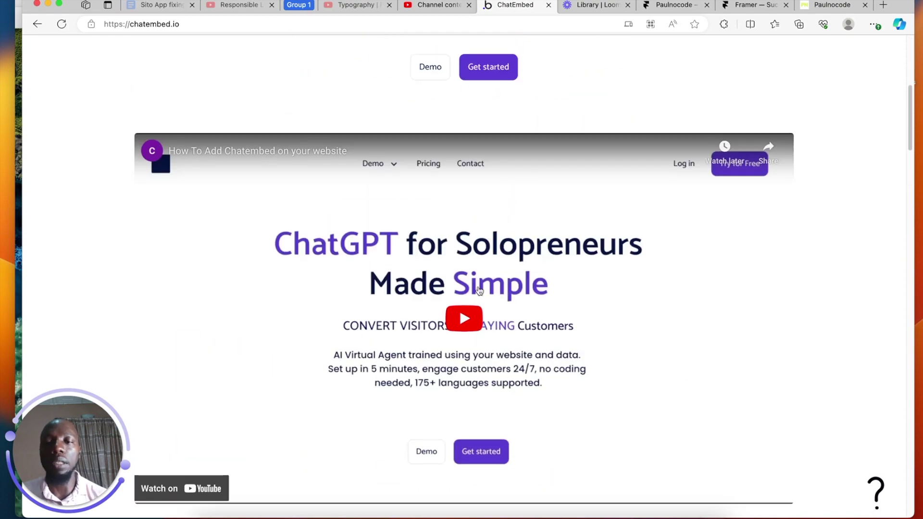
scroll(485, 287, "down", 15)
scroll(478, 287, "down", 20)
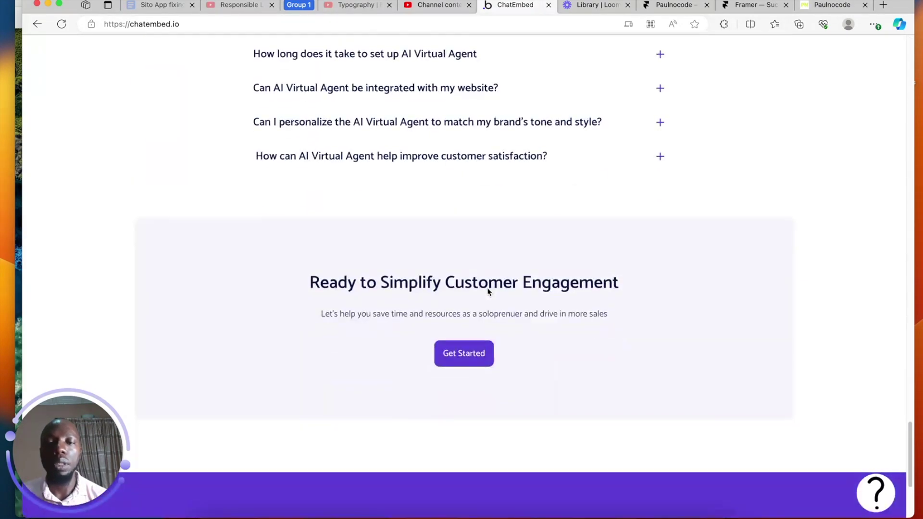
scroll(488, 279, "up", 4)
scroll(489, 287, "up", 10)
scroll(378, 286, "down", 2)
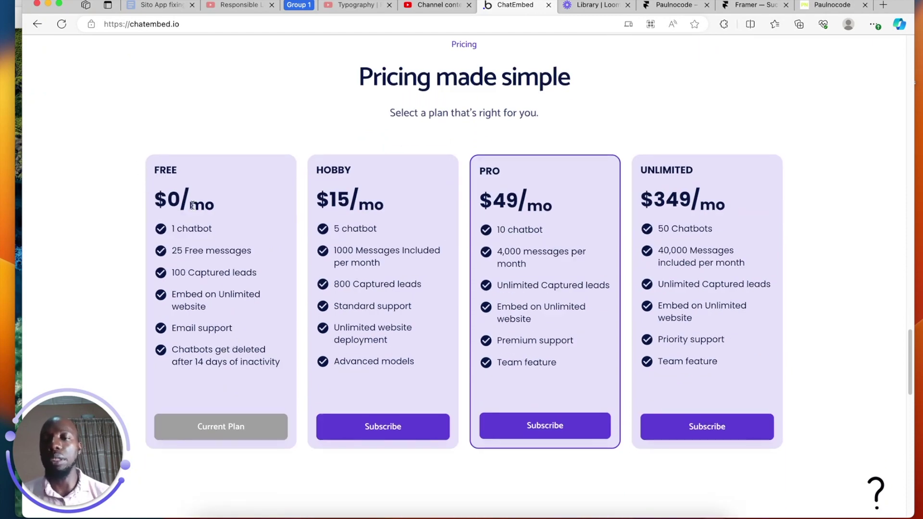
left_click_drag(179, 198, 253, 250)
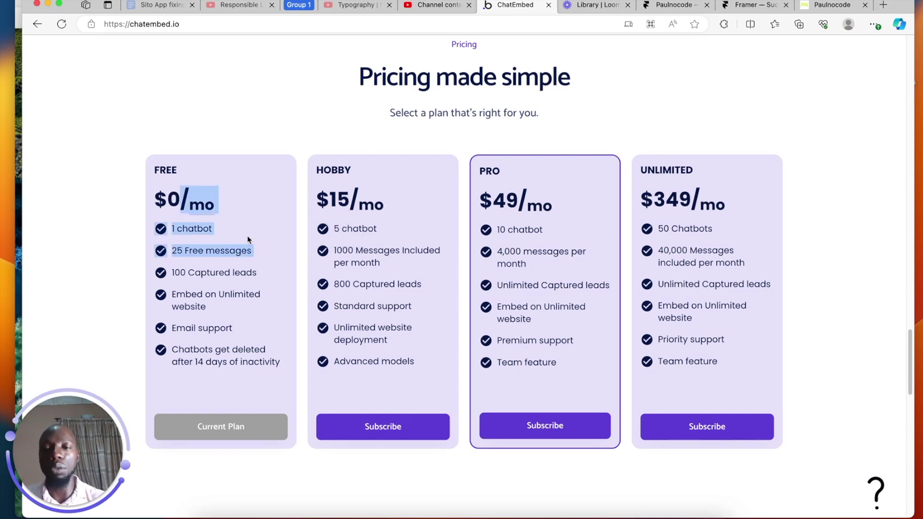
Expand and collapse the FAQ answers about setup time and website integration.
scroll(243, 240, "down", 7)
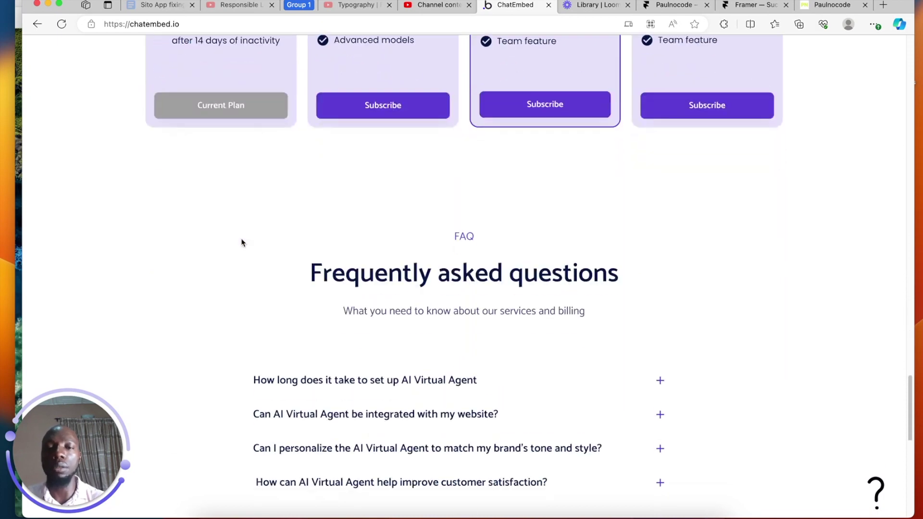
scroll(240, 243, "up", 2)
scroll(241, 245, "down", 10)
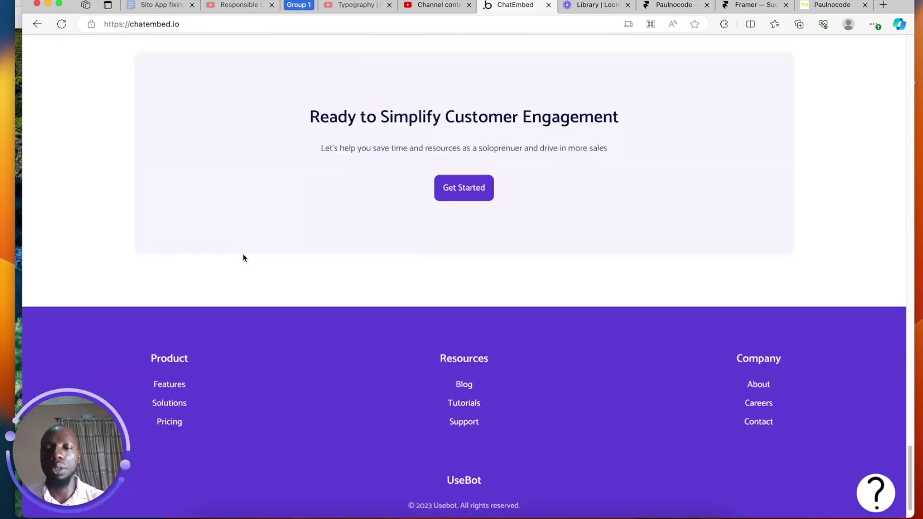
scroll(243, 258, "up", 4)
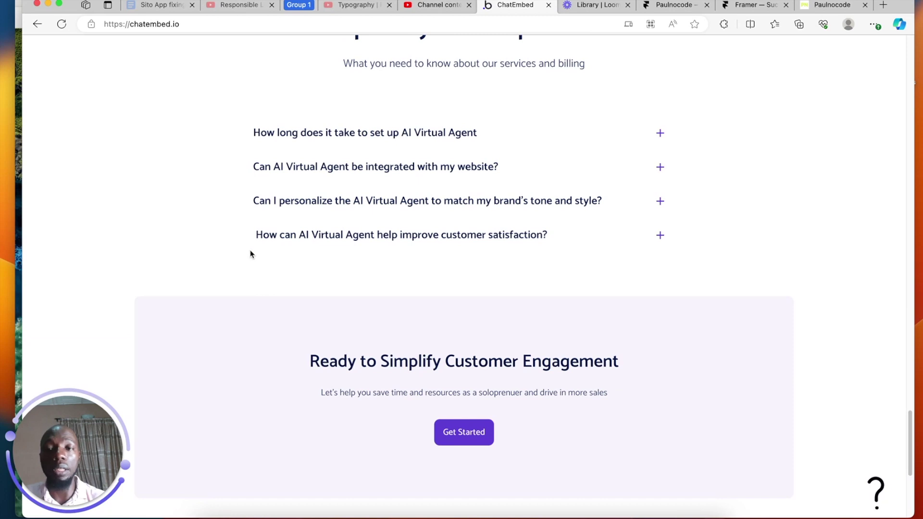
left_click(462, 131)
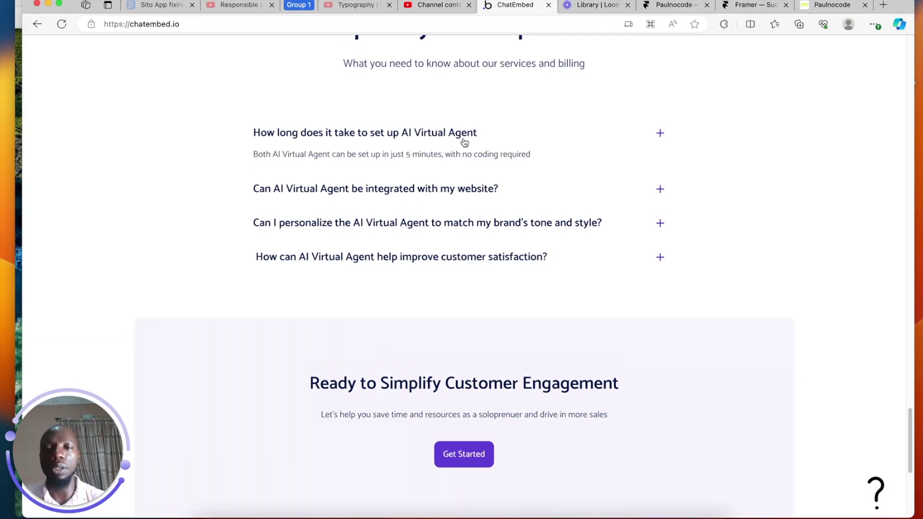
left_click(462, 191)
left_click(473, 135)
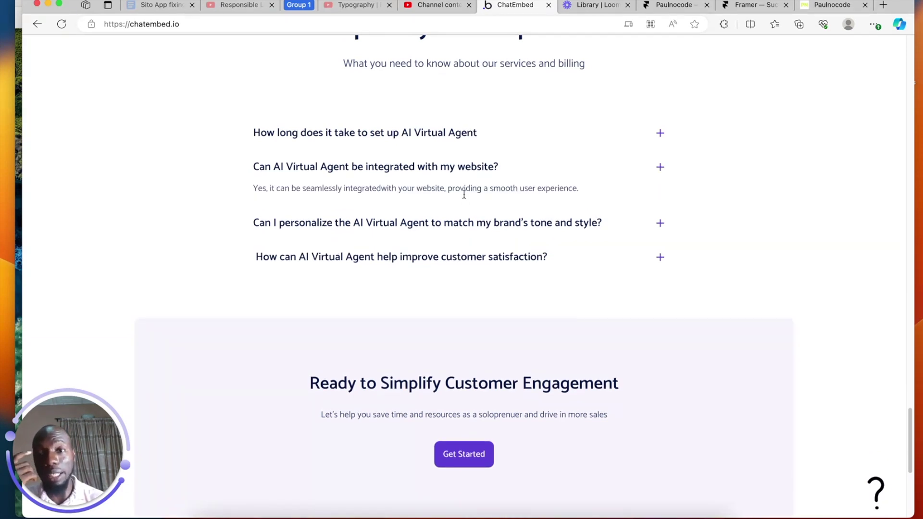
left_click(472, 177)
scroll(480, 208, "up", 20)
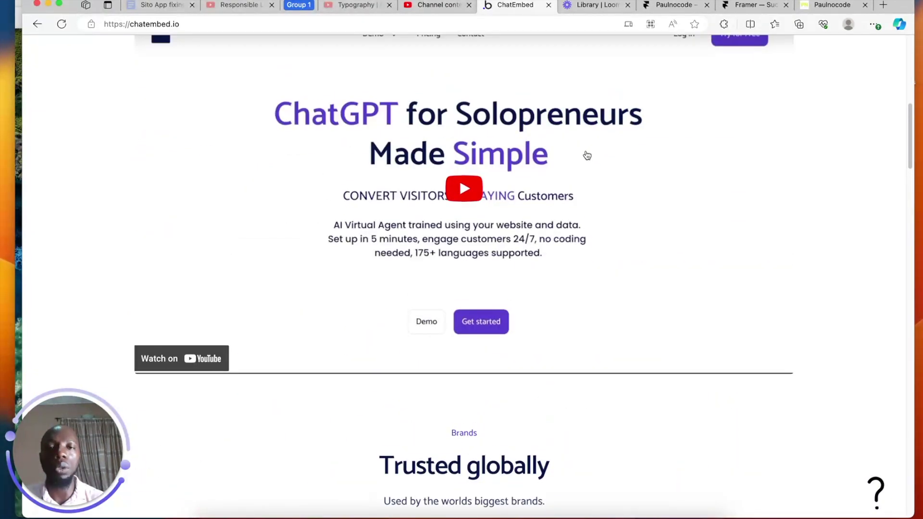
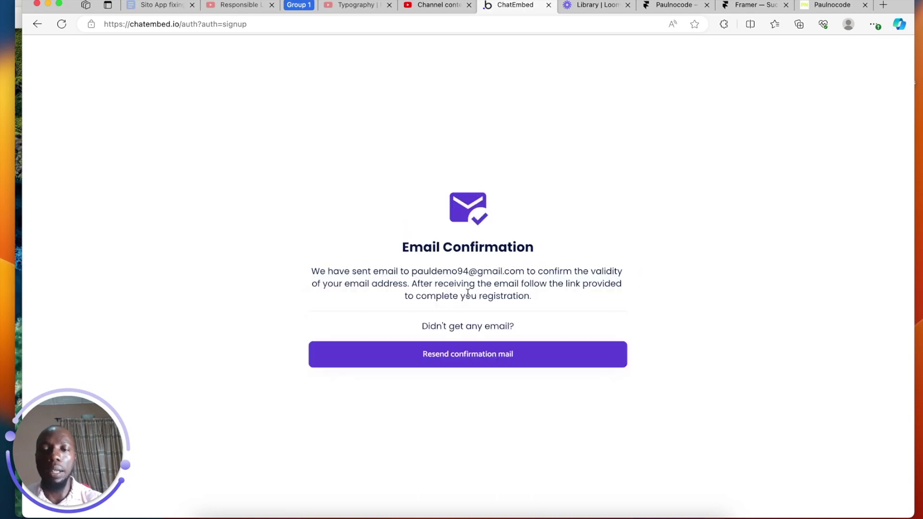
Open a new blank browser tab after the signup confirmation notice.
left_click(883, 6)
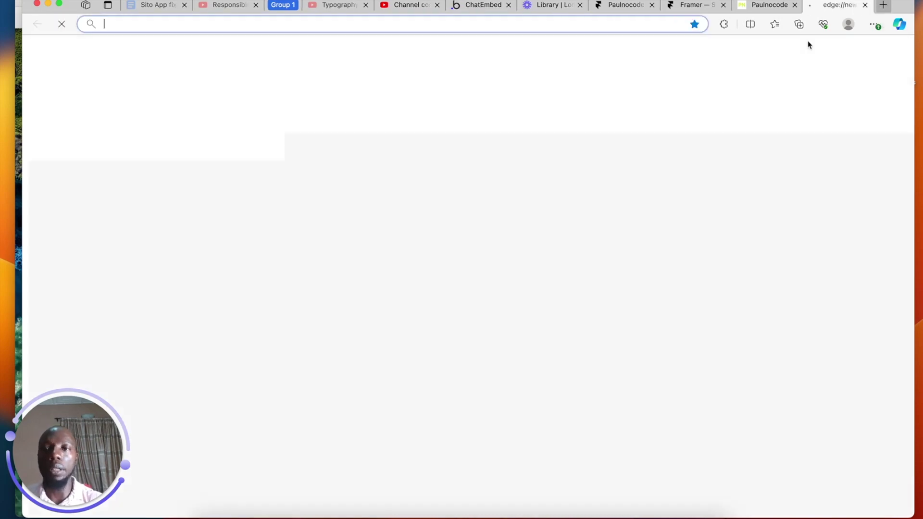
Load gmail.com, switch to the demo account, and follow the ChatEmbed confirmation link.
type("gmail.com")
key("Return")
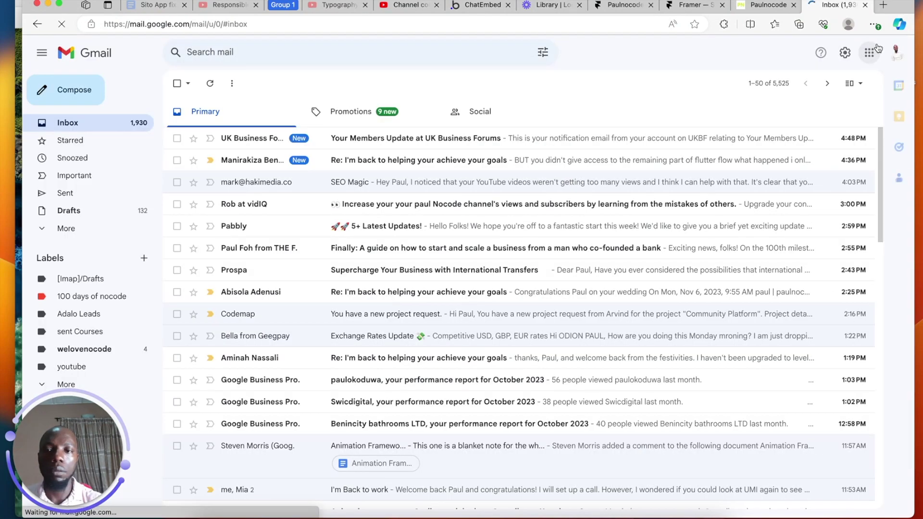
left_click(889, 51)
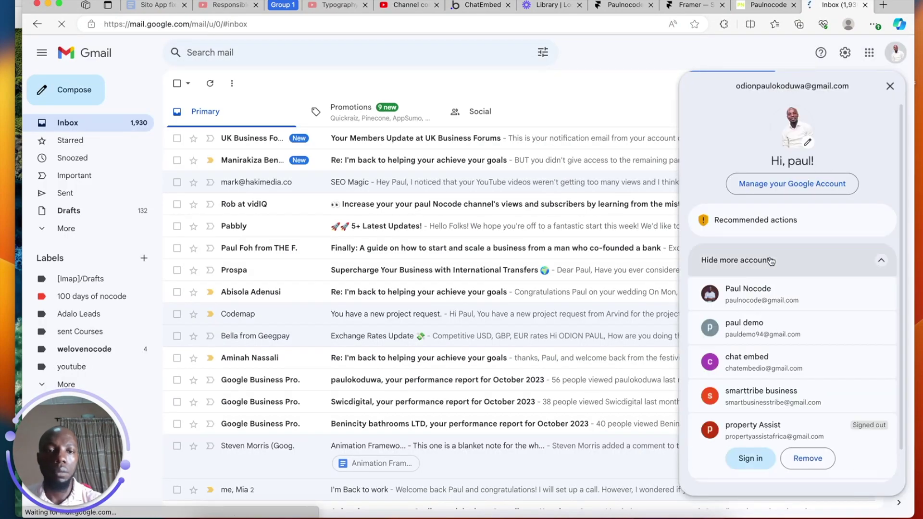
left_click(770, 322)
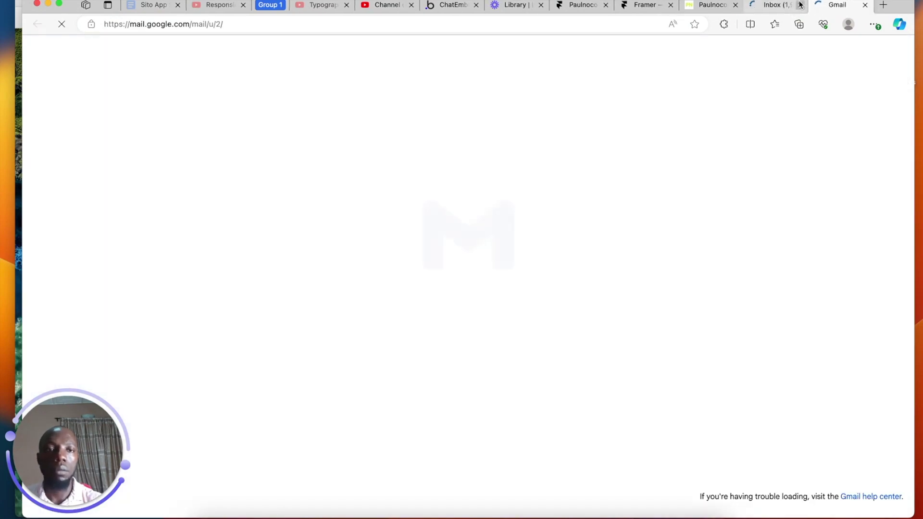
left_click(800, 5)
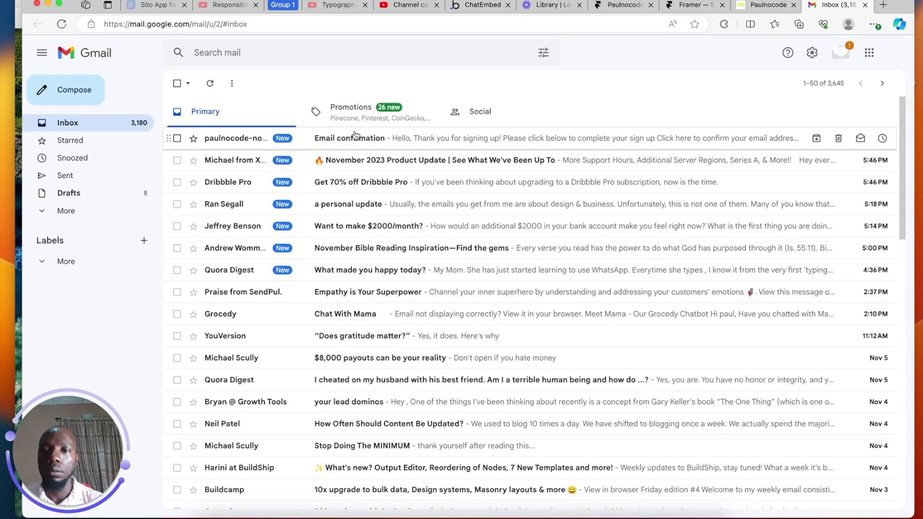
left_click(368, 141)
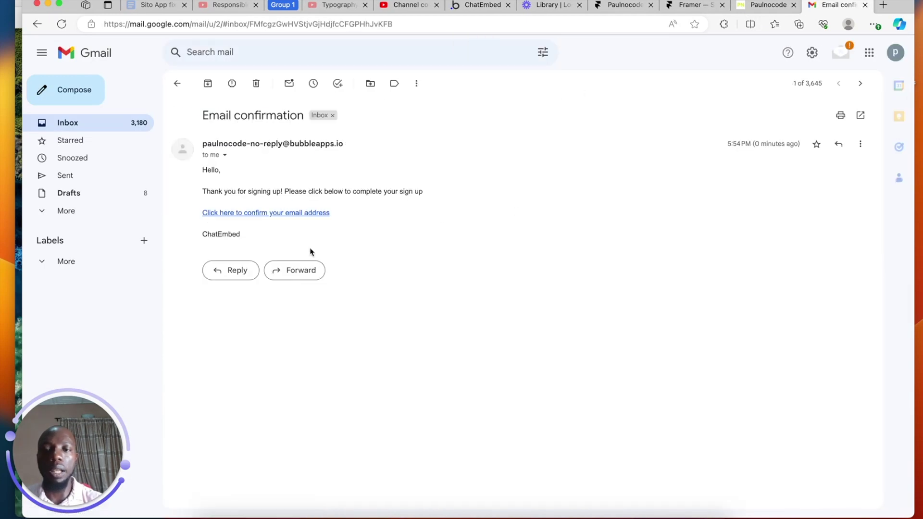
left_click(282, 215)
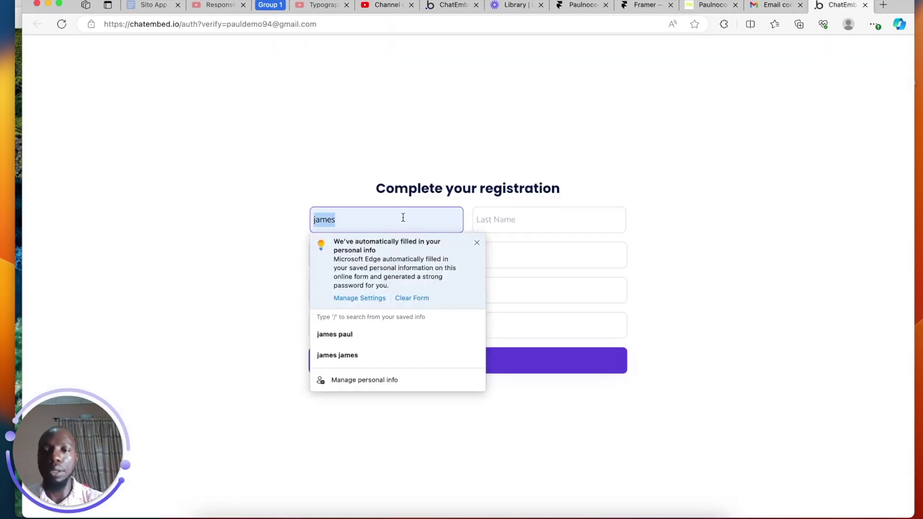
Enter the user's first and last name on the registration form.
key("Tab")
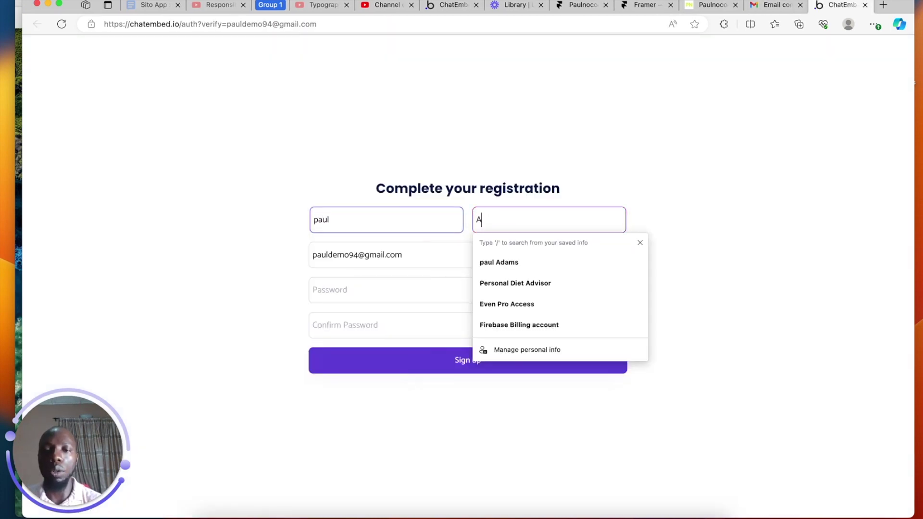
key("Tab")
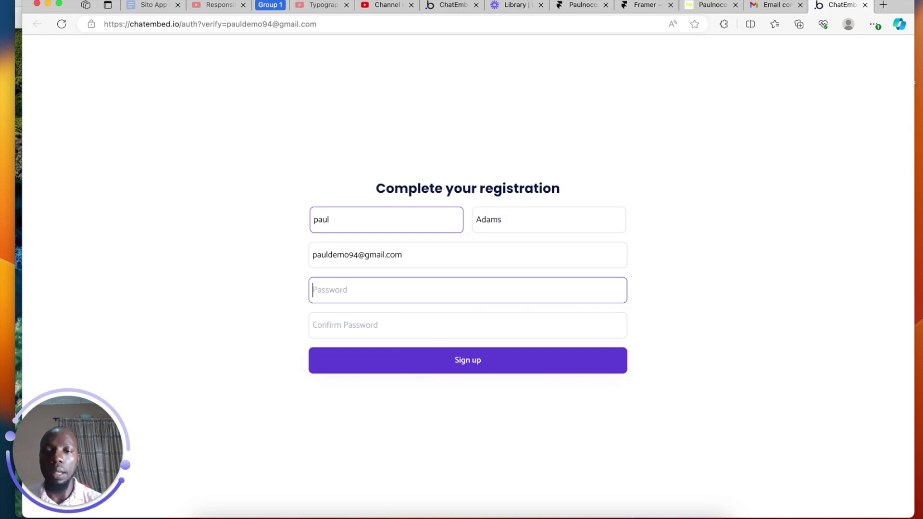
Fill in a matching password and confirmation, fix the first name, and submit registration.
key("Tab")
type("•••••")
left_click(402, 218)
type("be")
key("BackSpace")
key("BackSpace")
key("Tab")
key("Tab")
key("Tab")
key("Tab")
key("BackSpace")
type("•")
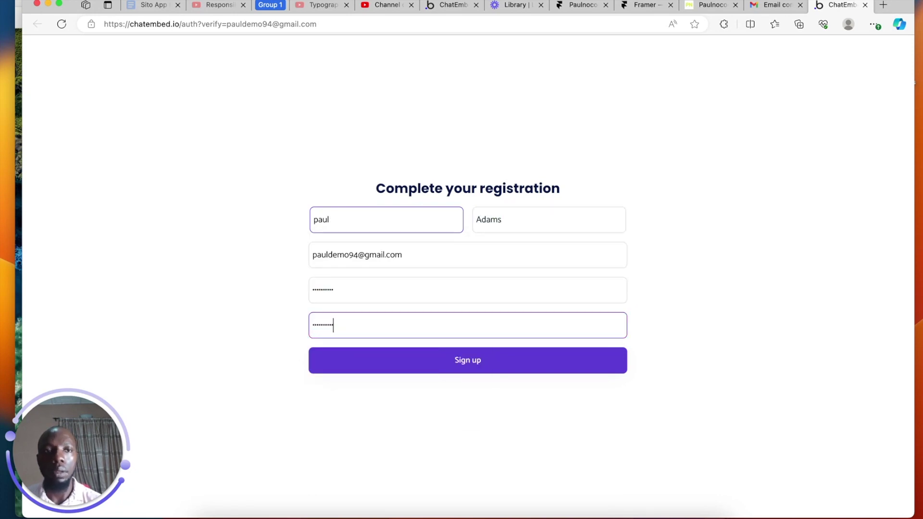
left_click(458, 363)
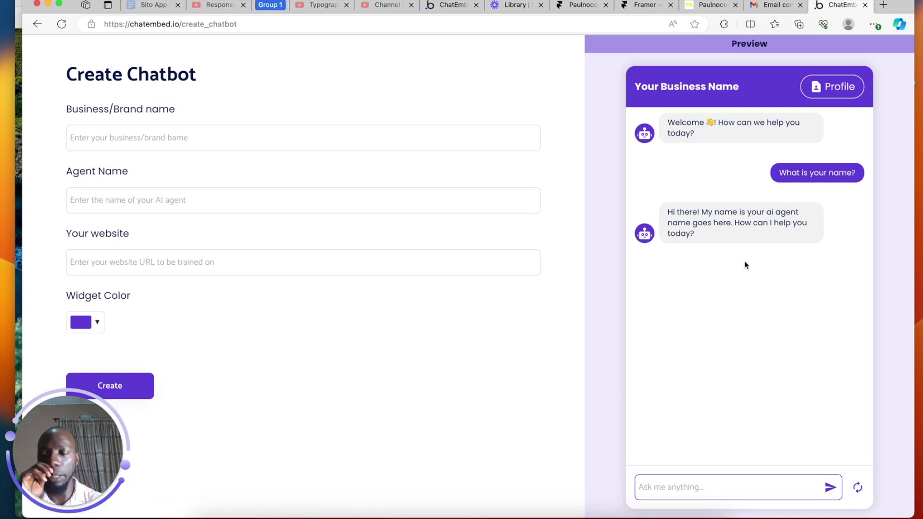
Set the Business/Brand name to 'Paulnocode support'.
left_click(228, 130)
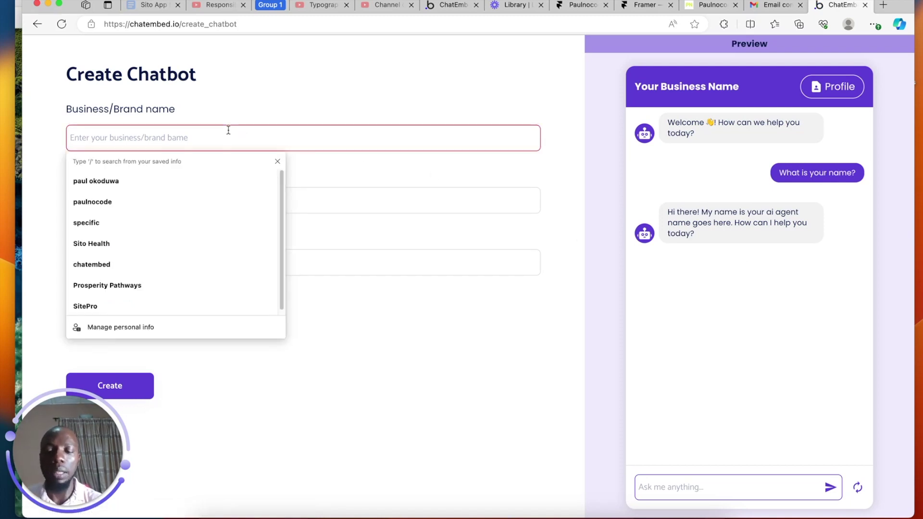
type("PAu")
key("BackSpace")
key("BackSpace")
key("BackSpace")
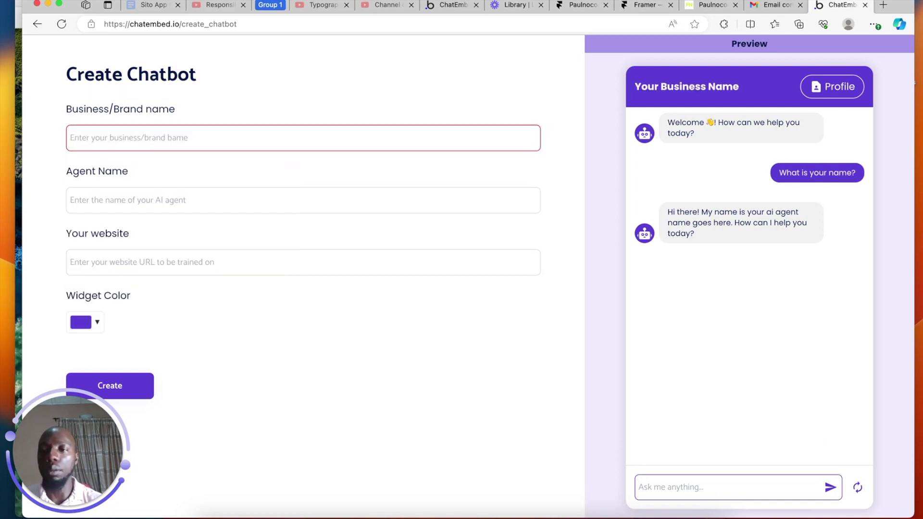
type("Paulnocode")
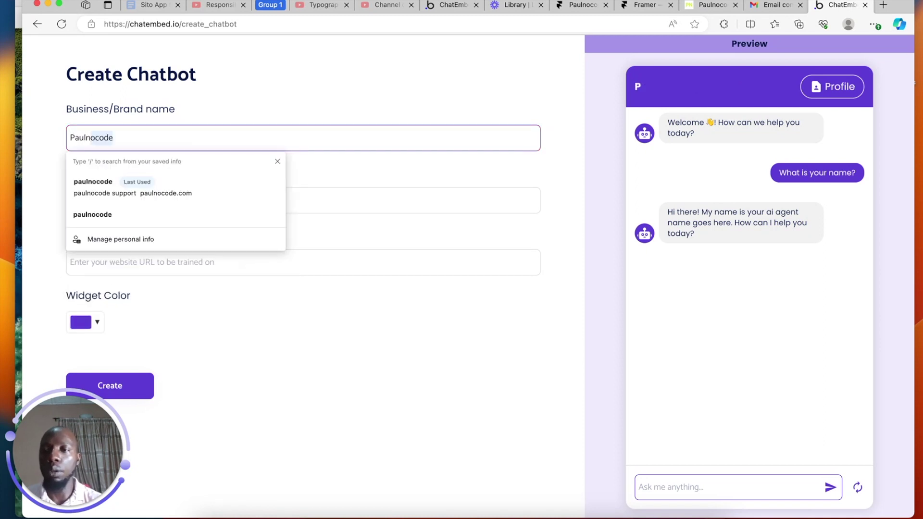
type(" support")
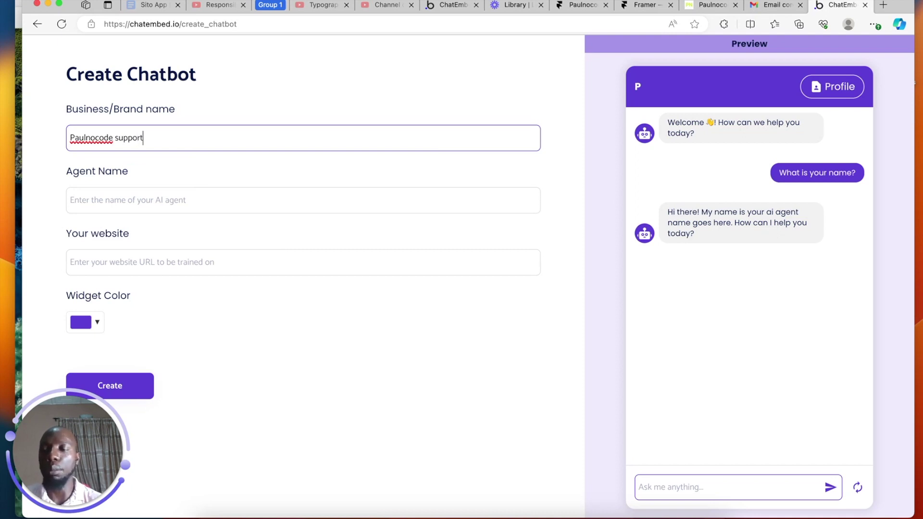
Name the AI agent 'Dara'.
left_click(71, 200)
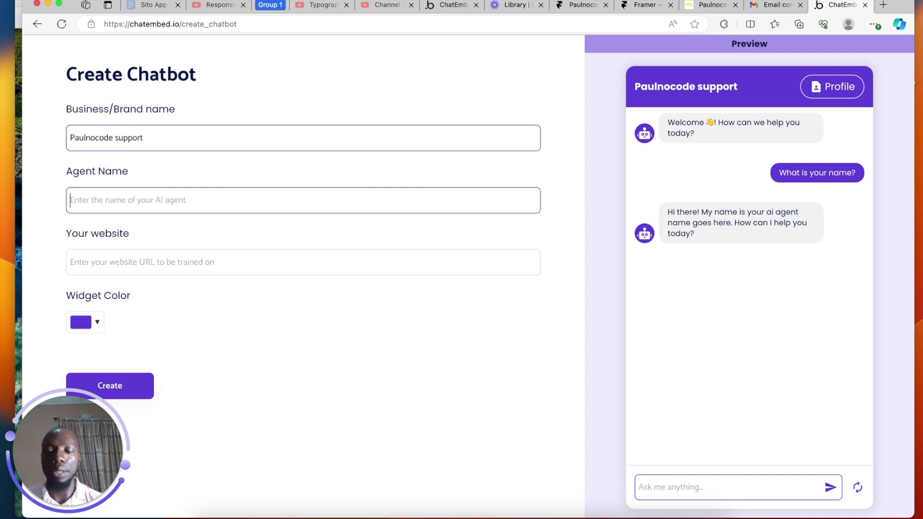
type("Ch")
key("BackSpace")
key("BackSpace")
type("Dara")
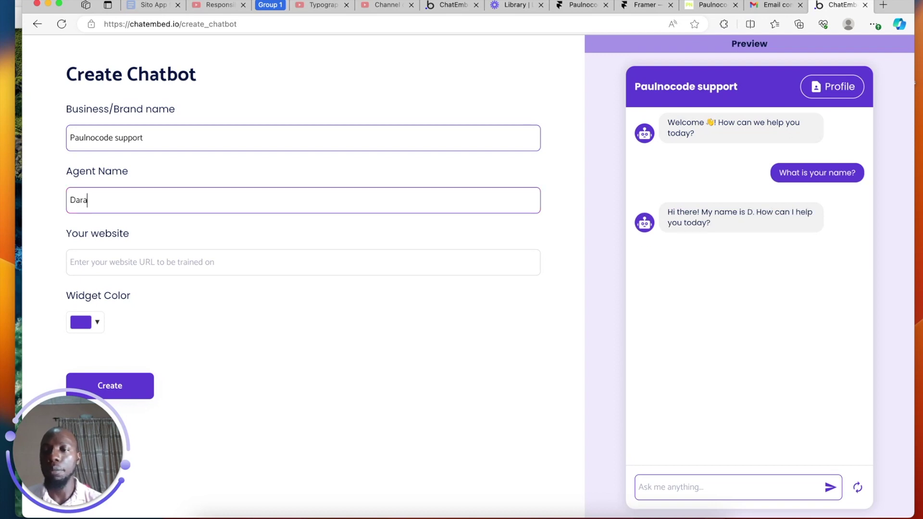
left_click(303, 262)
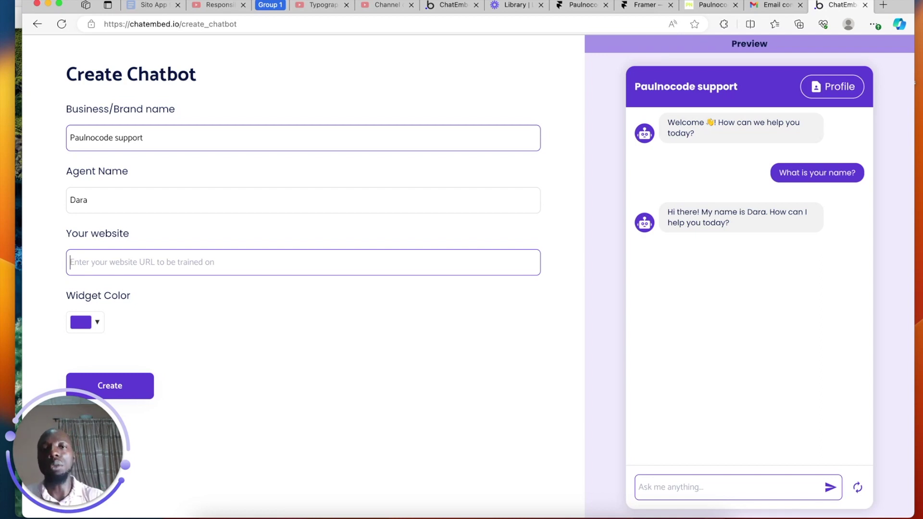
key("Tab")
left_click(720, 10)
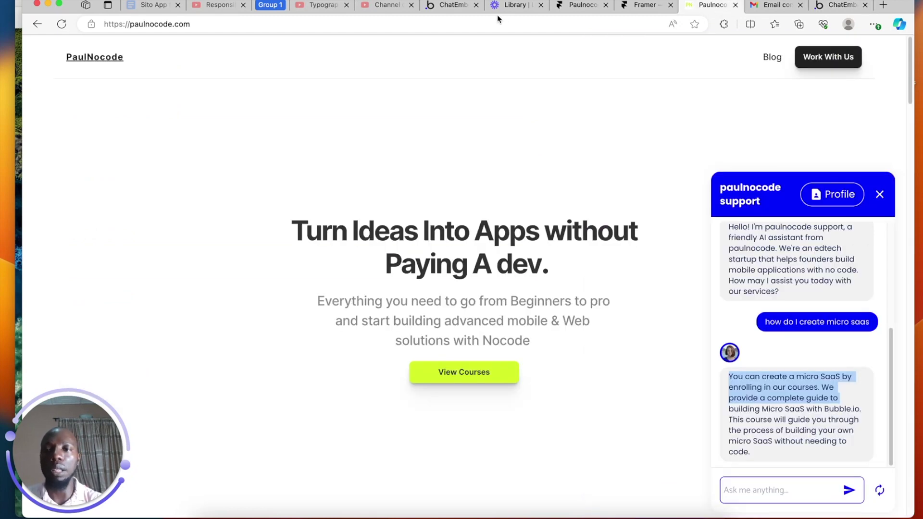
left_click(465, 23)
key("super+c")
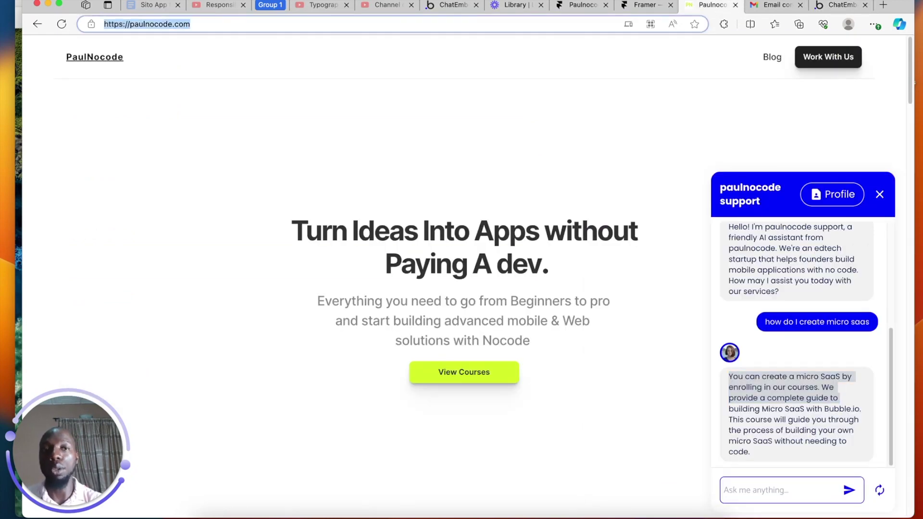
left_click(841, 5)
left_click(274, 261)
key("super+v")
Set the widget colour to green and create the chatbot.
left_click(99, 322)
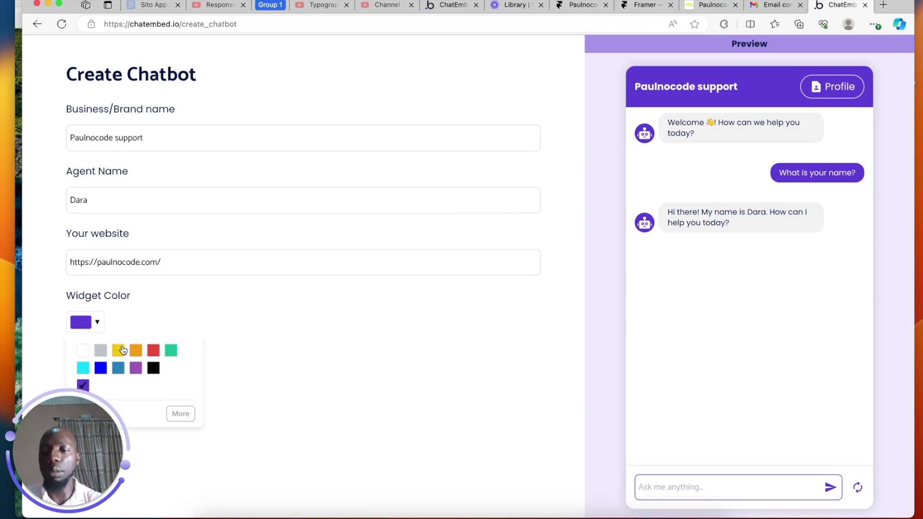
left_click(154, 352)
left_click(91, 323)
left_click(114, 369)
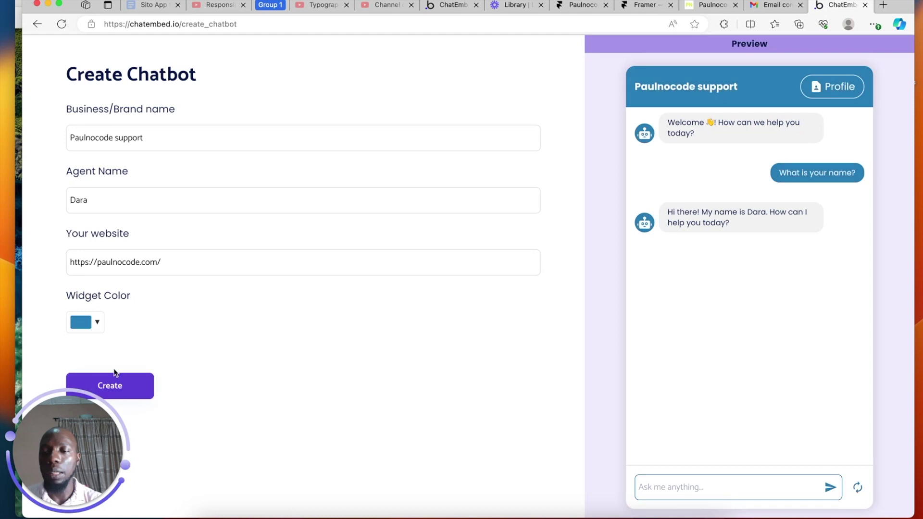
left_click(99, 327)
left_click(171, 352)
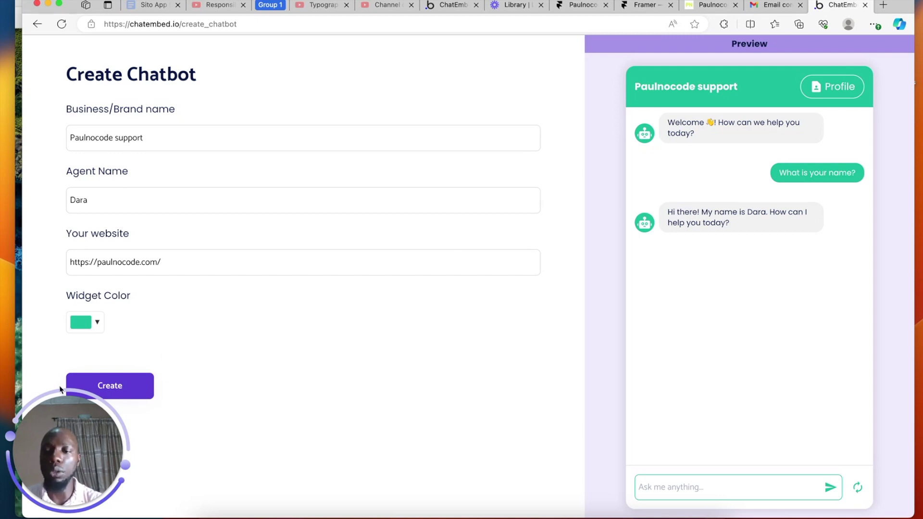
left_click(130, 390)
left_click_drag(62, 429, 339, 479)
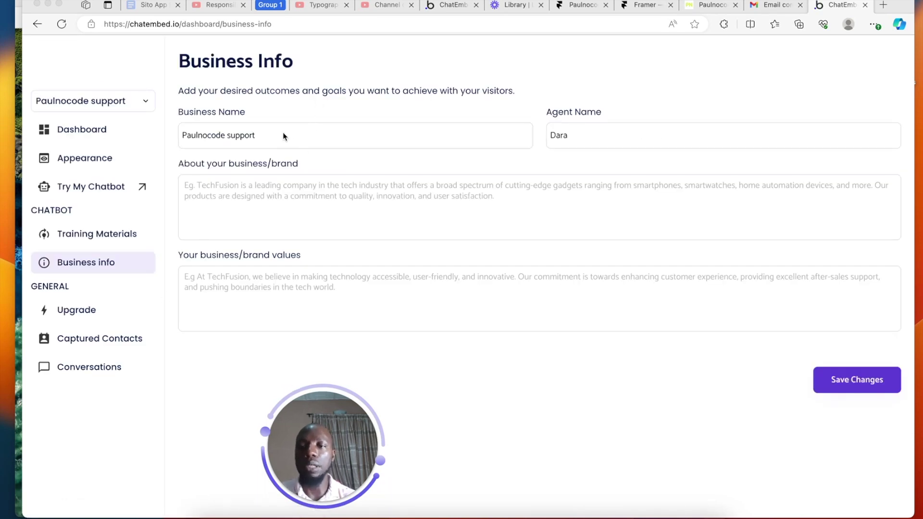
Describe Paulnocode as a leading nocode development company offering student friendly nocode resources and services.
left_click(336, 143)
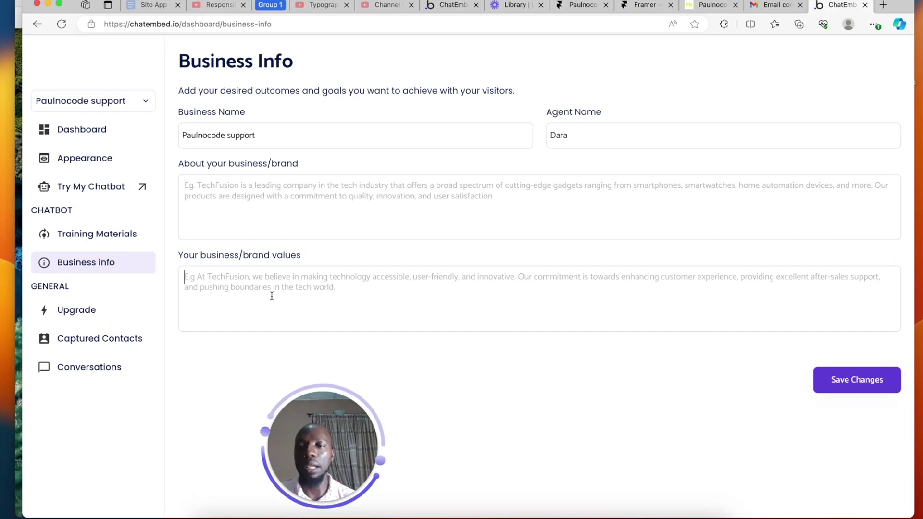
left_click(202, 185)
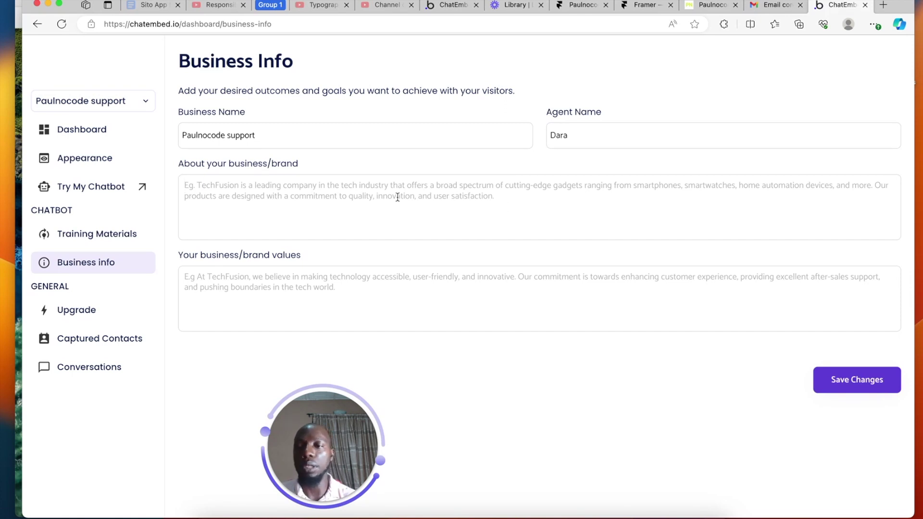
type("PAu")
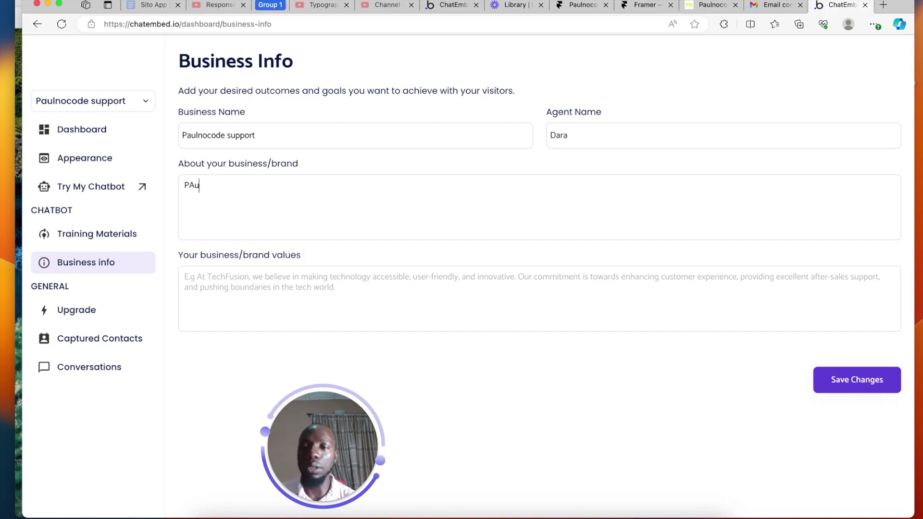
type("lnocode ")
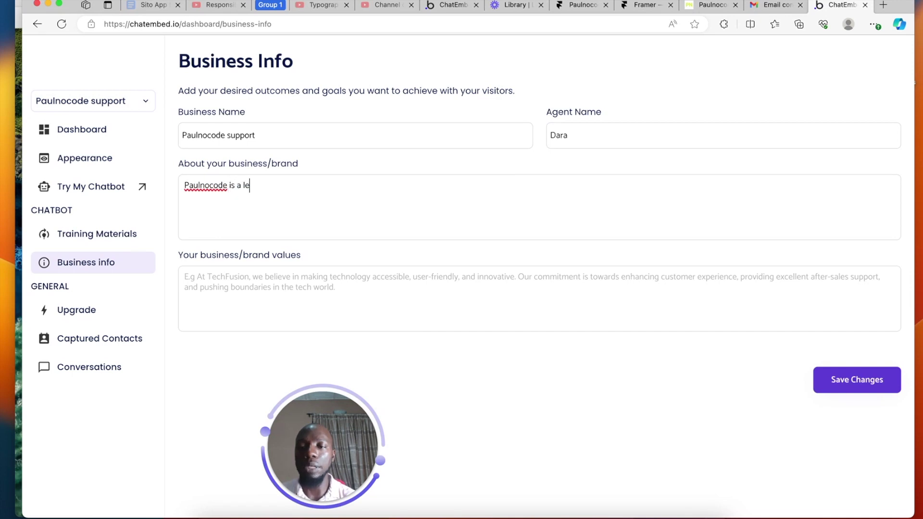
type("is a leading nocode development company")
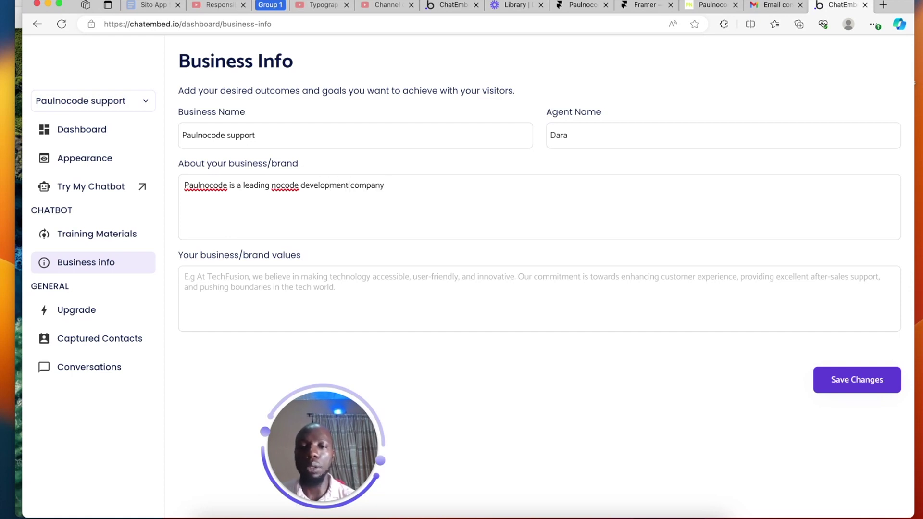
type("W")
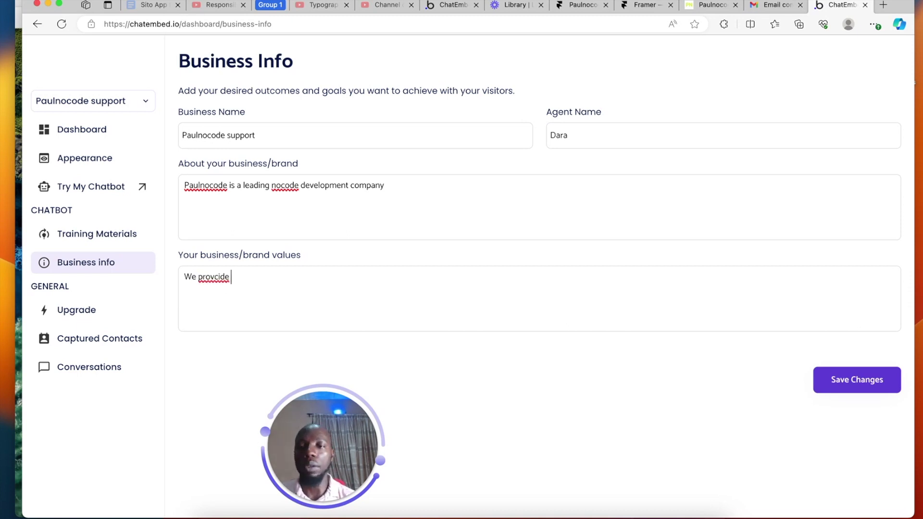
type("e provci")
key("BackSpace")
key("BackSpace")
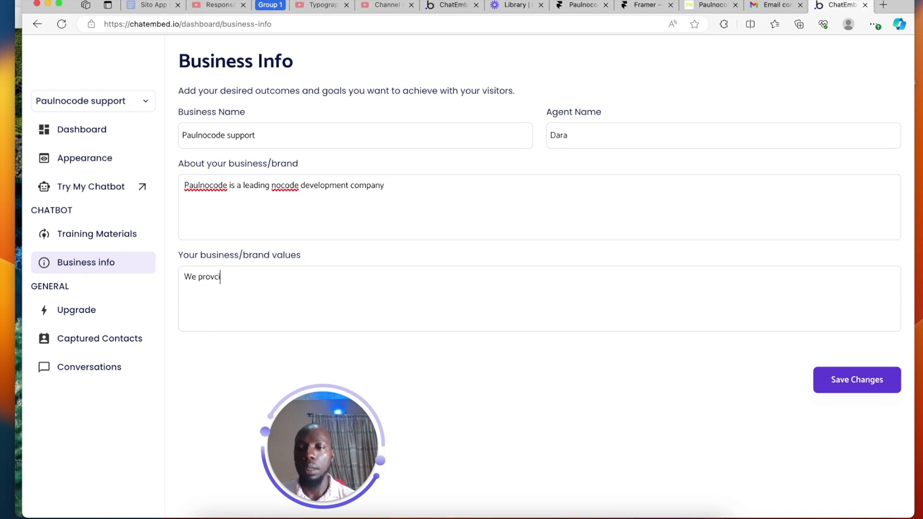
type("ide ")
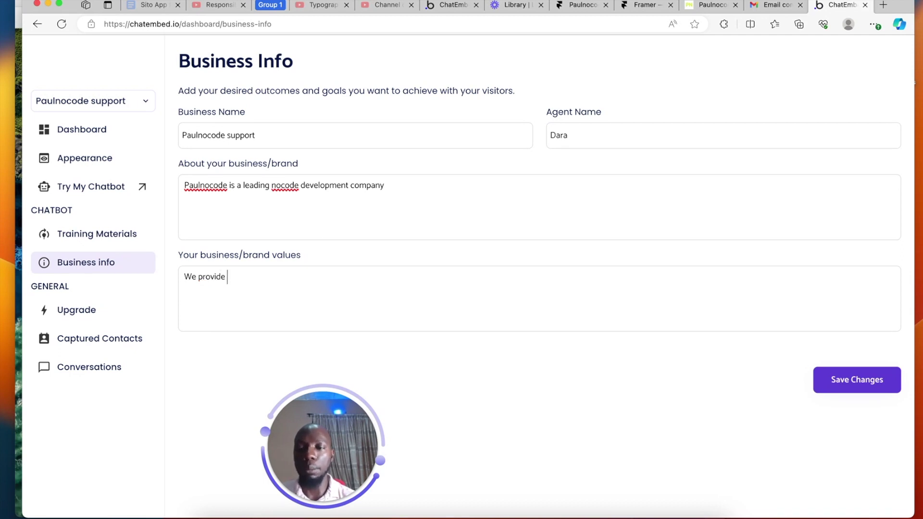
type("student f")
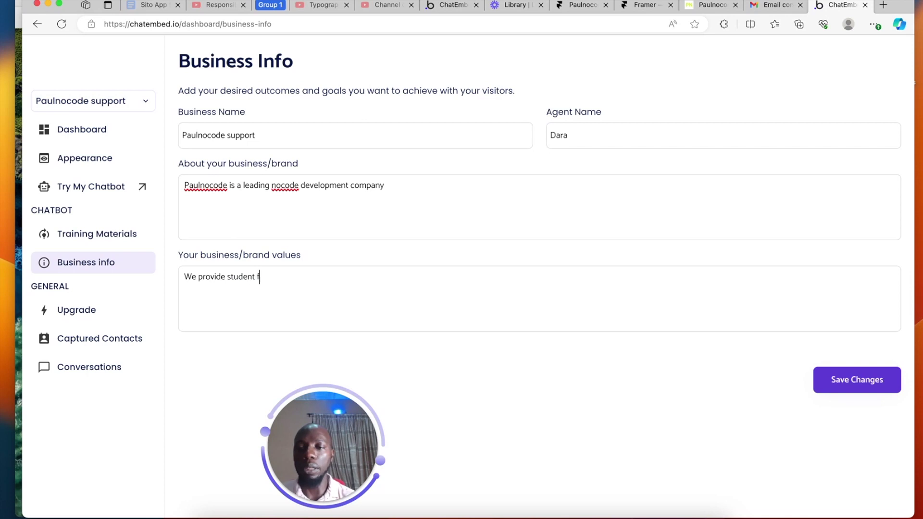
type("riendly")
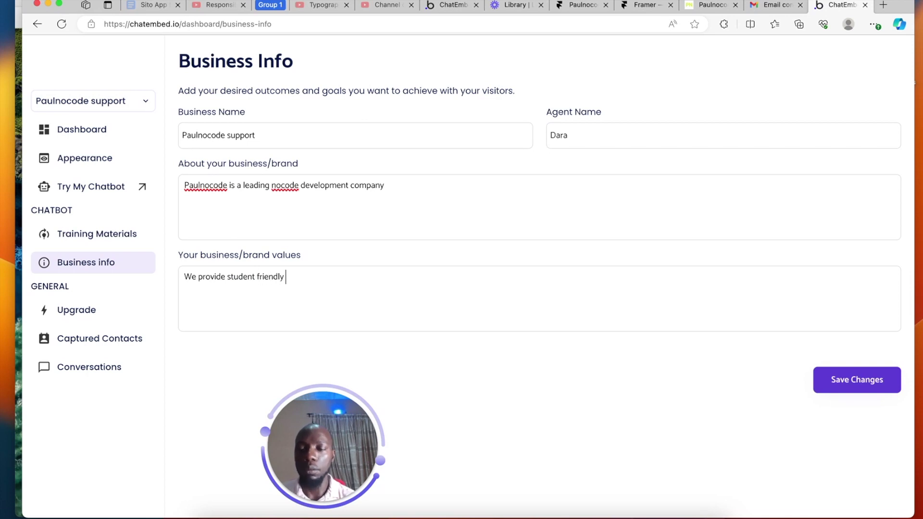
type(" nocode resources and s")
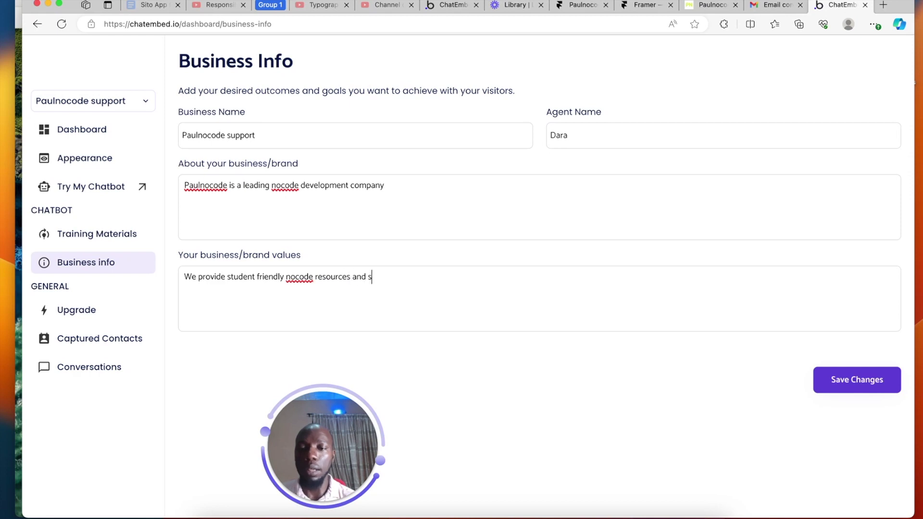
type("ervices")
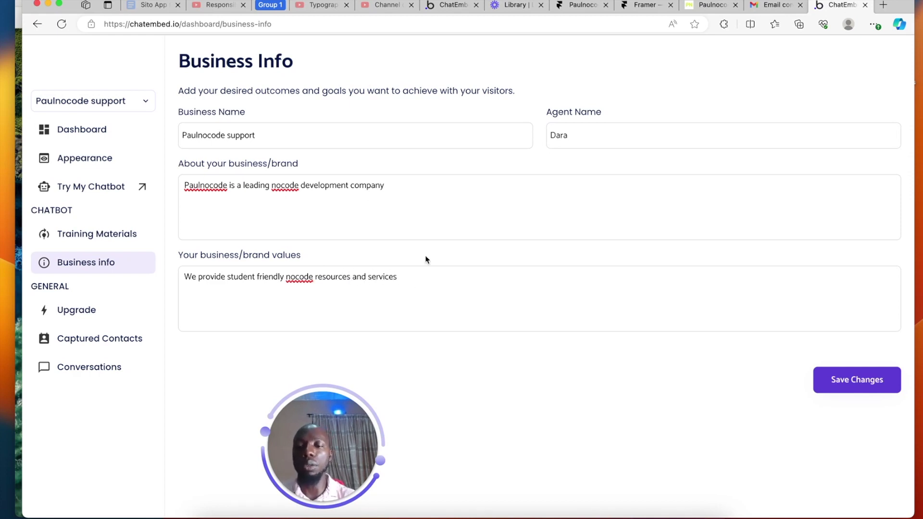
Save the Business Info changes.
left_click_drag(325, 399, 858, 401)
left_click(888, 382)
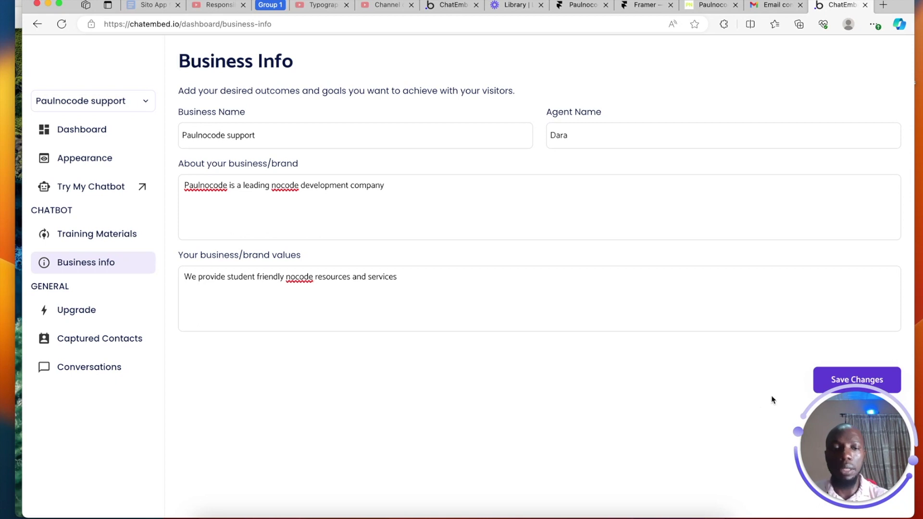
left_click(831, 380)
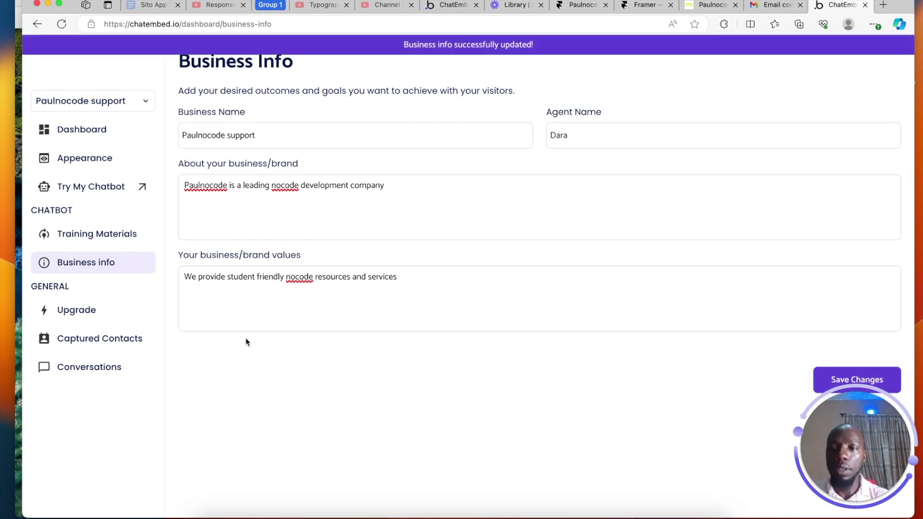
left_click(121, 238)
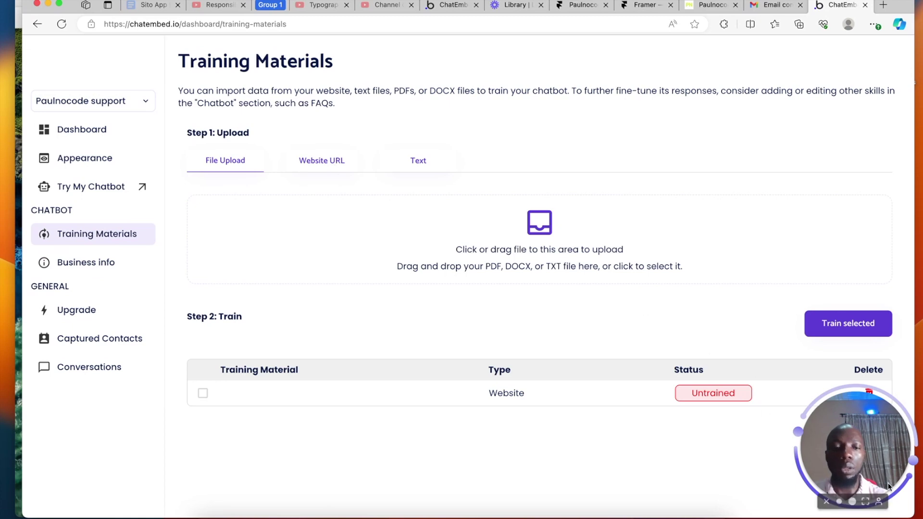
Select the Website training material and train it so it shows Trained.
left_click_drag(861, 431, 115, 432)
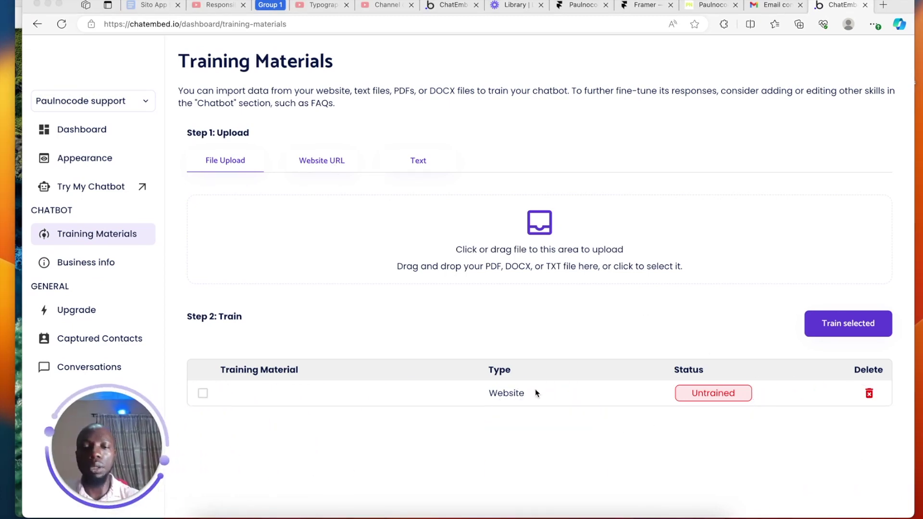
left_click(202, 394)
left_click(872, 327)
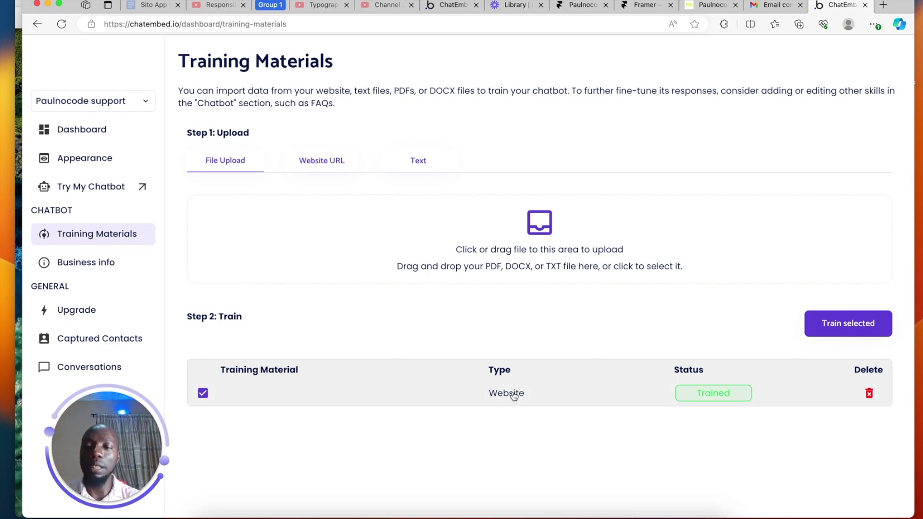
left_click_drag(109, 441, 811, 467)
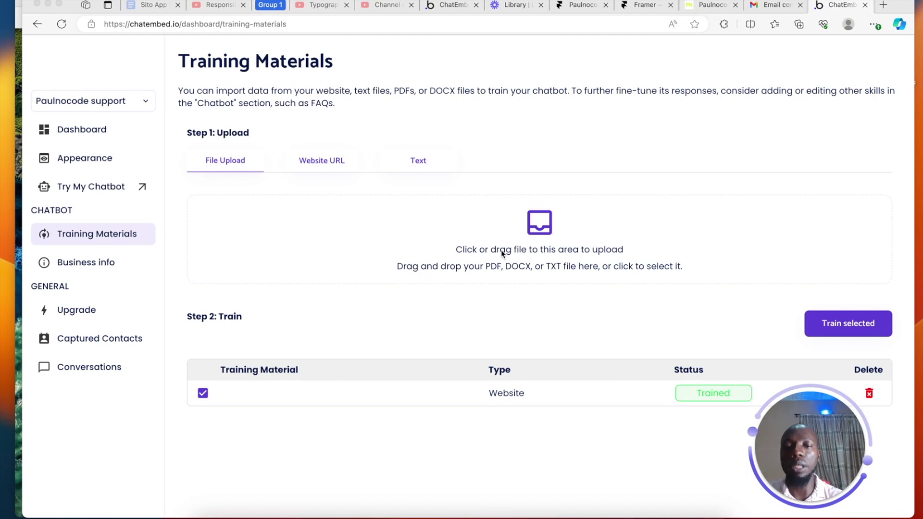
Preview the Website URL and Text training options.
left_click(332, 162)
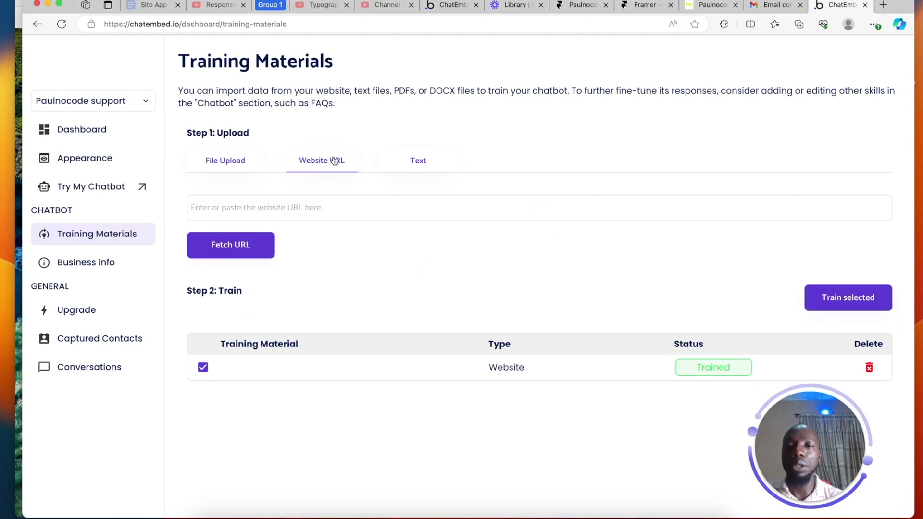
left_click(421, 160)
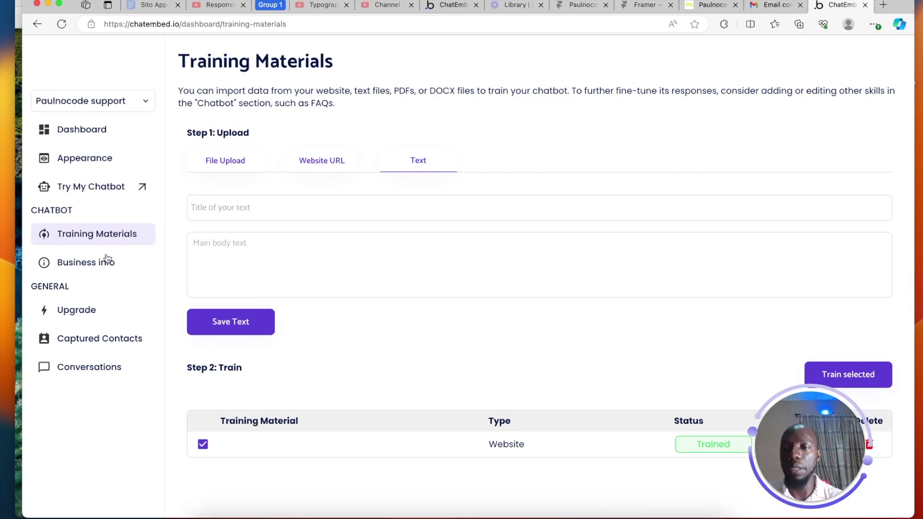
left_click(87, 158)
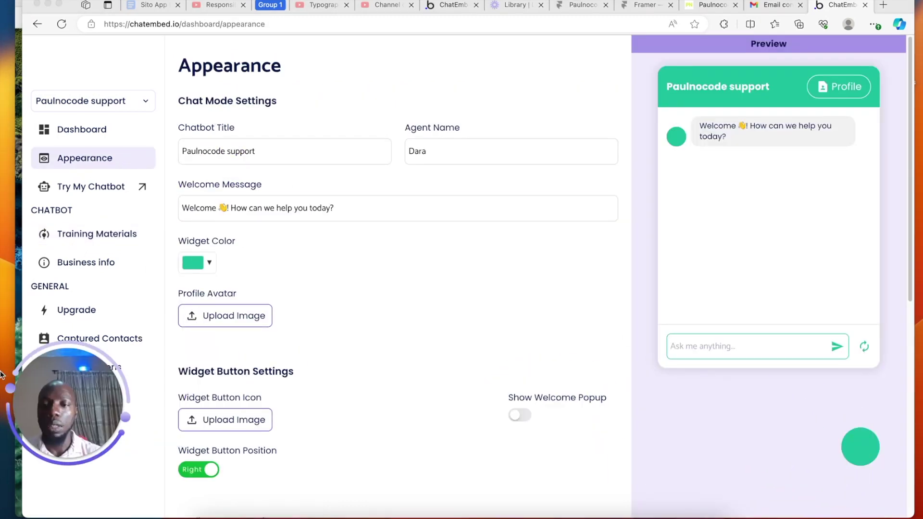
scroll(232, 375, "down", 4)
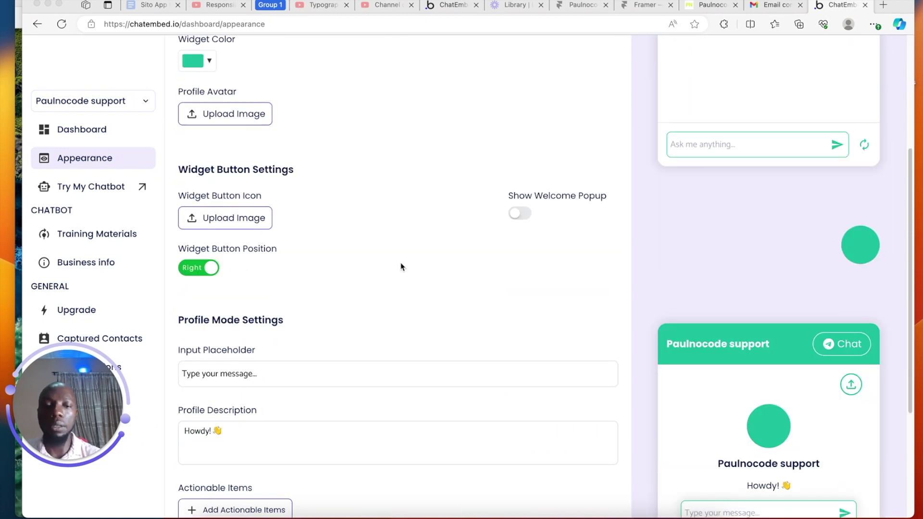
scroll(529, 299, "down", 3)
scroll(365, 149, "up", 2)
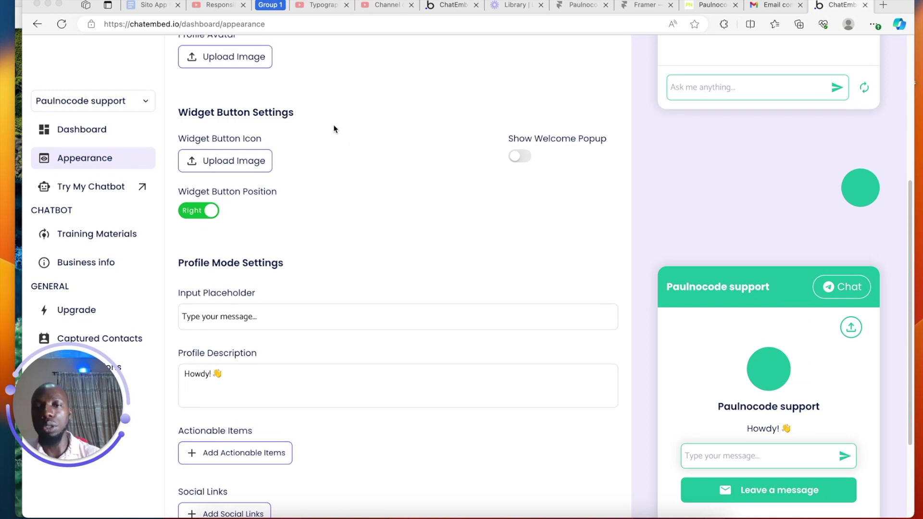
left_click(206, 165)
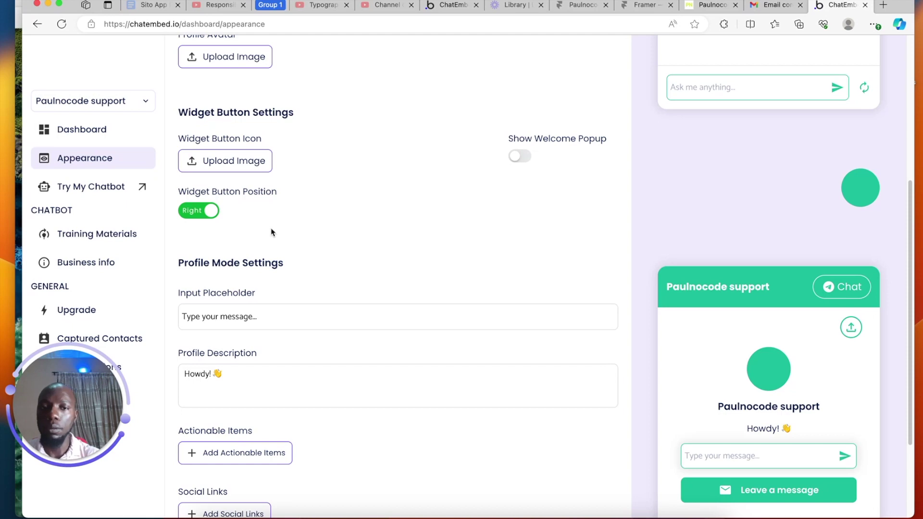
scroll(272, 229, "up", 5)
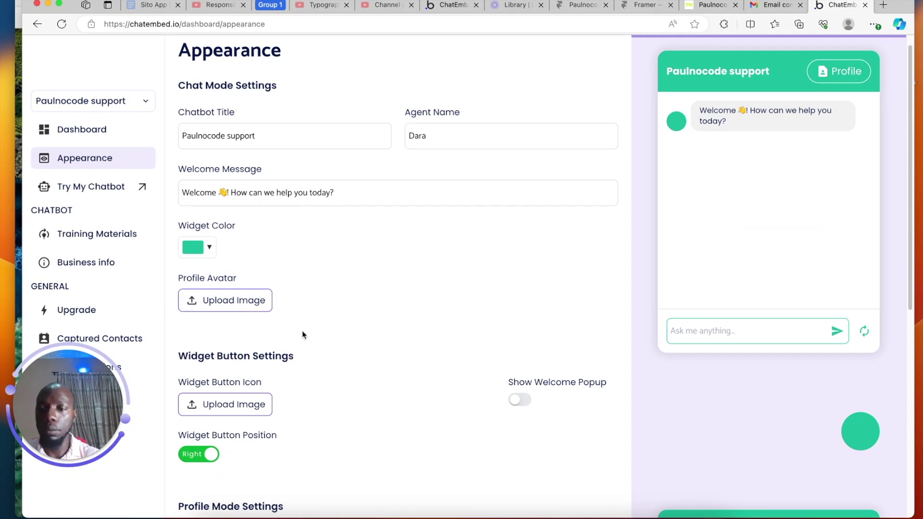
scroll(302, 331, "down", 4)
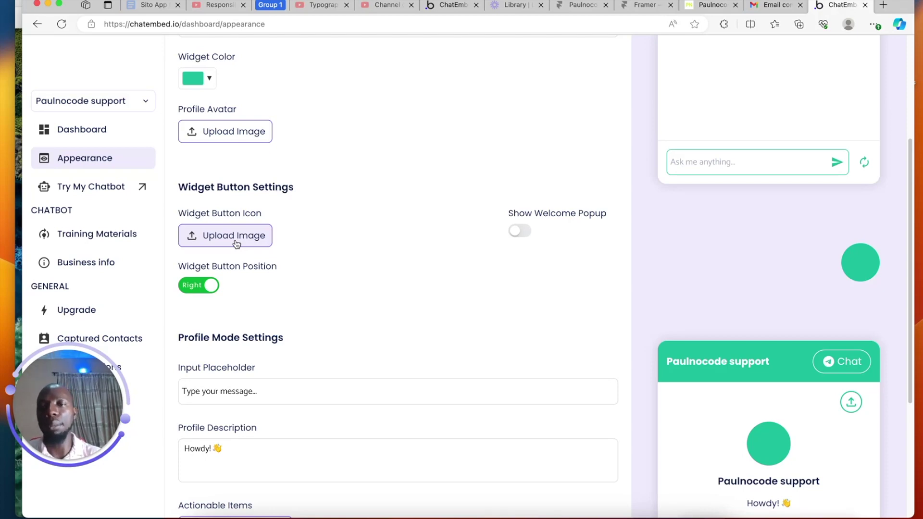
scroll(271, 283, "down", 4)
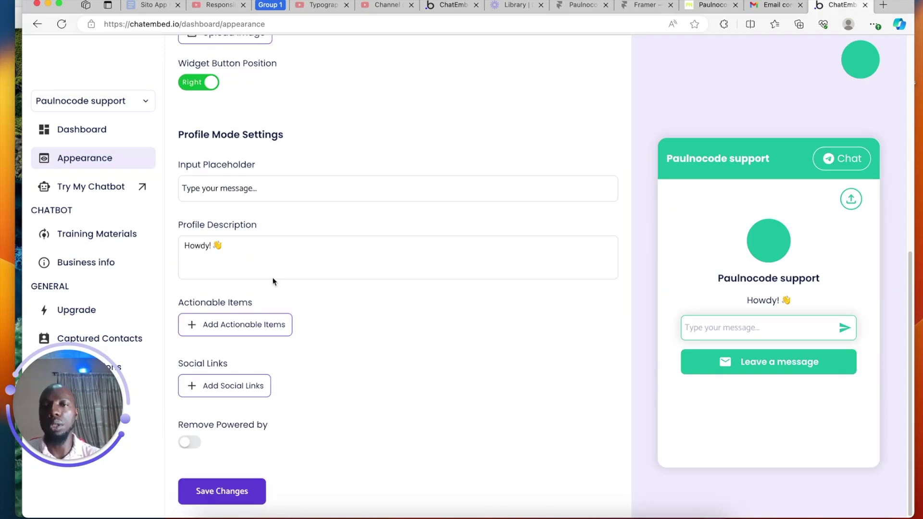
left_click(263, 188)
Change the chat placeholder text to 'Chat with support'.
left_click_drag(263, 188, 158, 192)
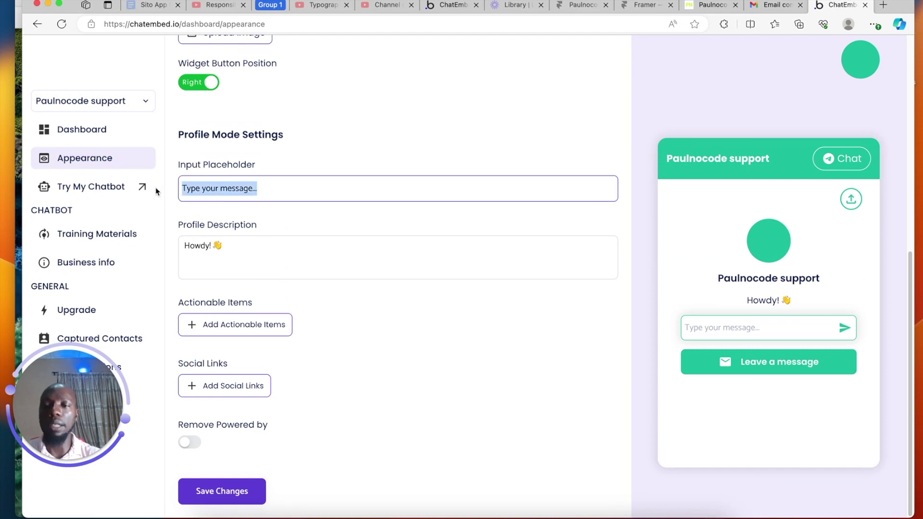
type("C")
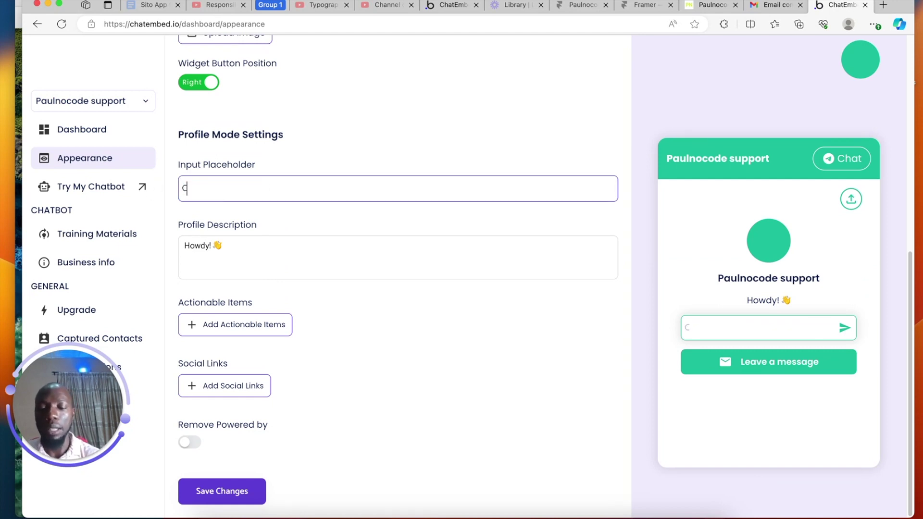
type("hat with support")
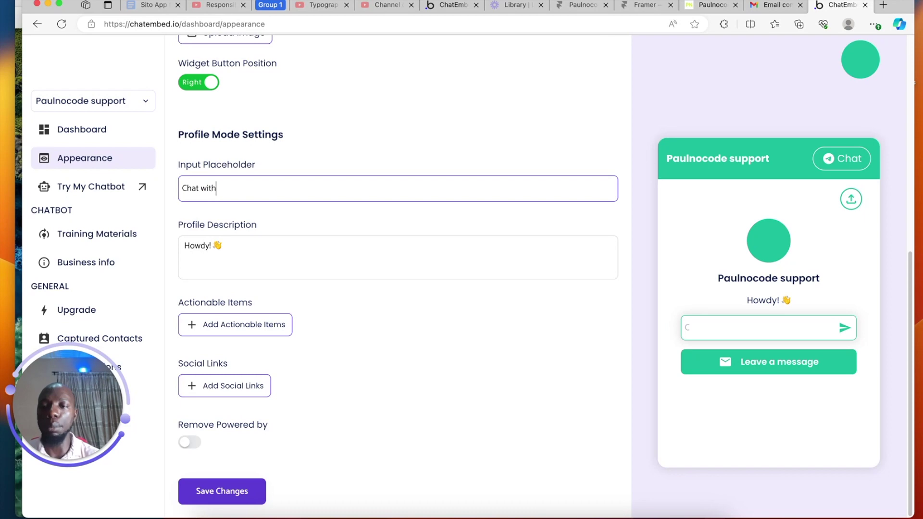
left_click(257, 250)
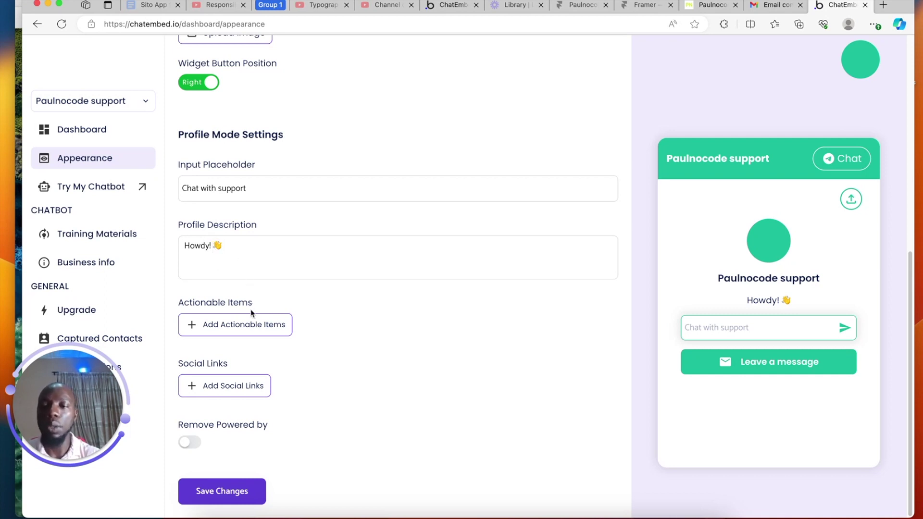
left_click(251, 326)
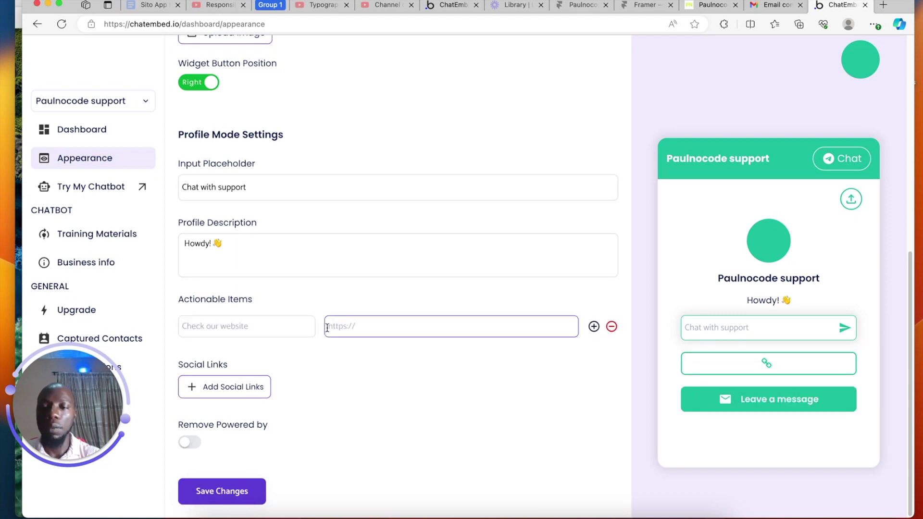
type("ch")
key("BackSpace")
key("BackSpace")
type("check ")
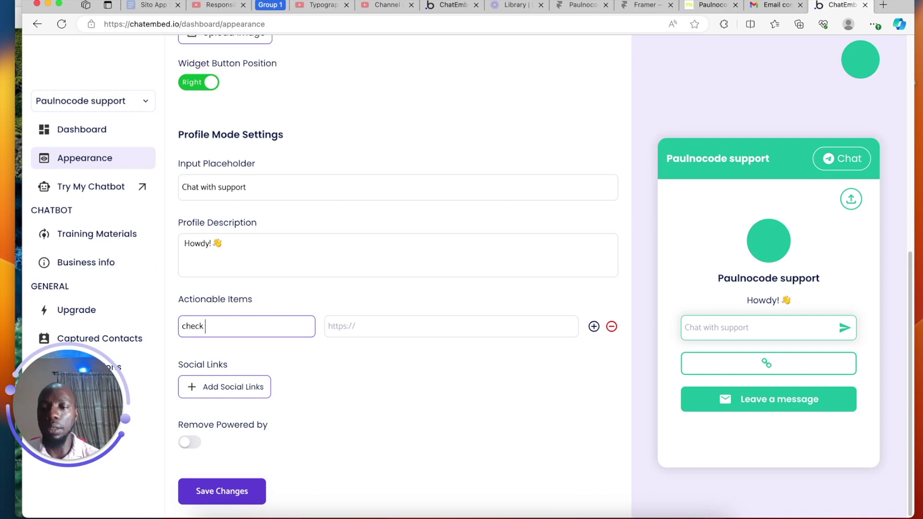
type("out our courses")
key("Tab")
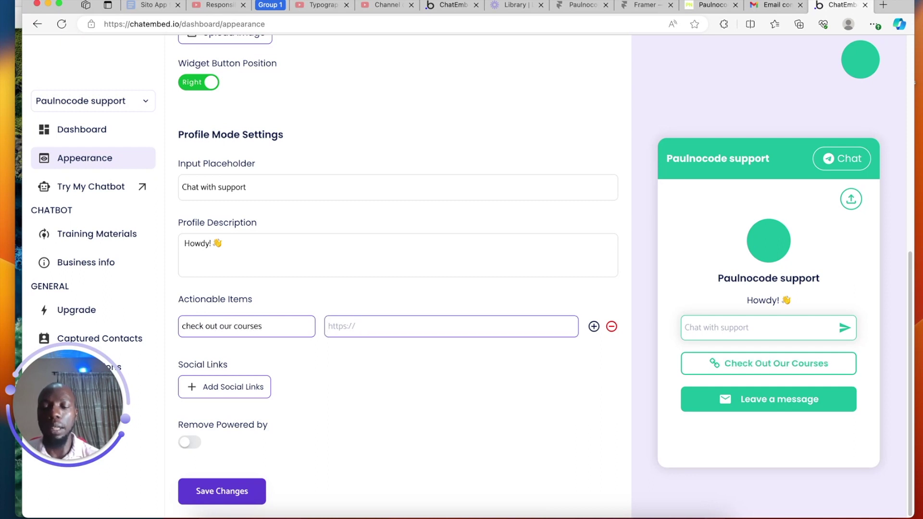
type("https")
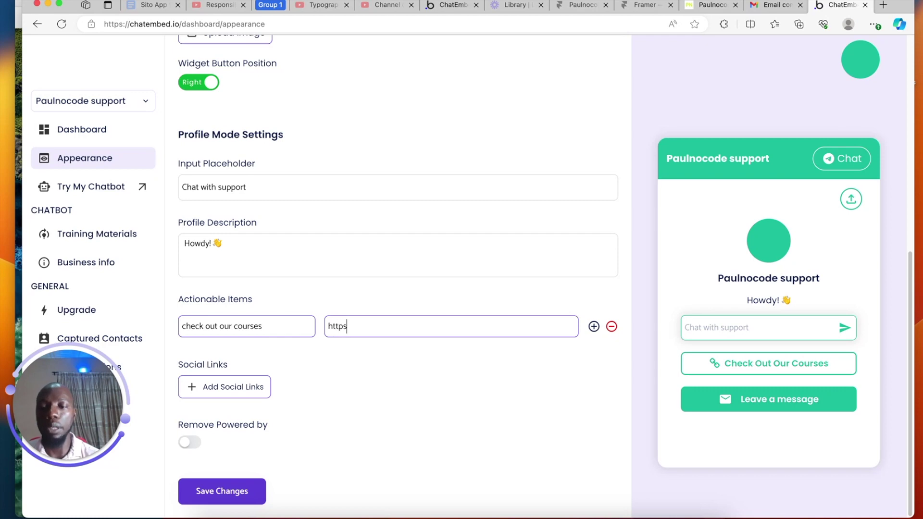
type("://paulnocode/c")
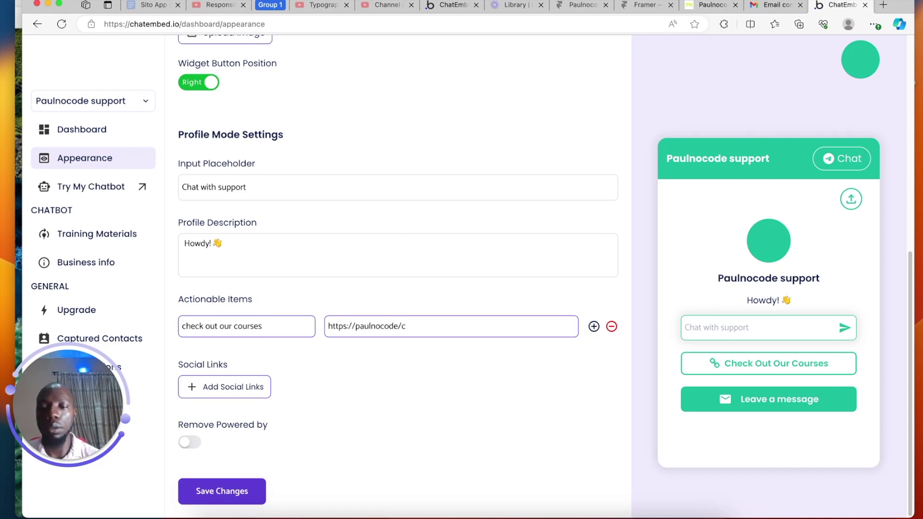
type(".coo")
type("m/course")
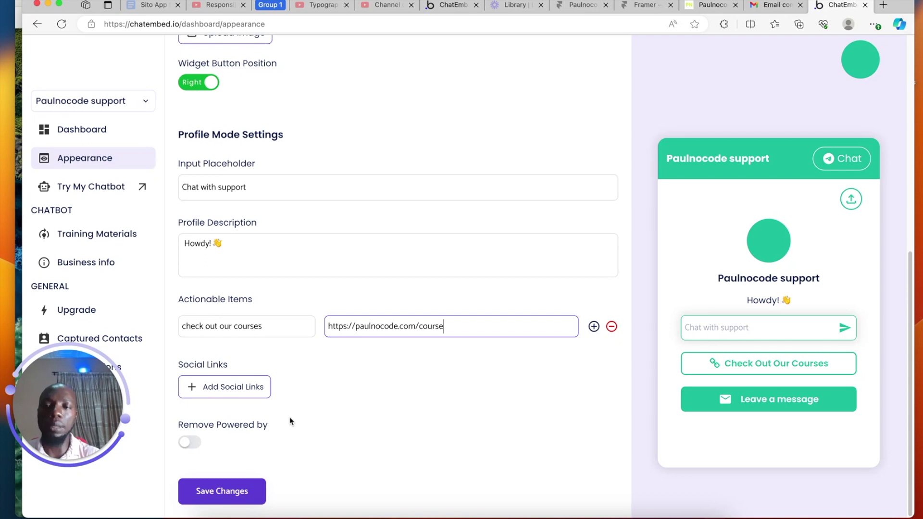
left_click(235, 501)
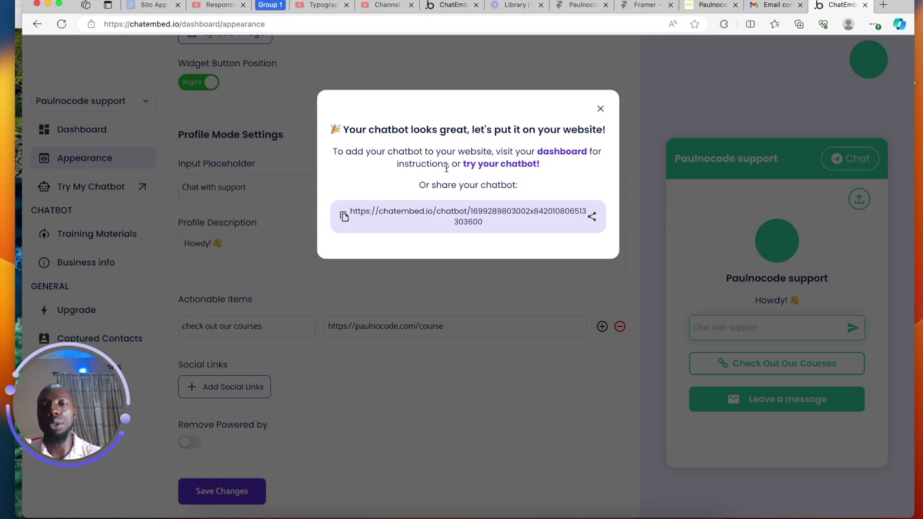
Close the share popup and revisit the course link field.
left_click(600, 109)
left_click(429, 321)
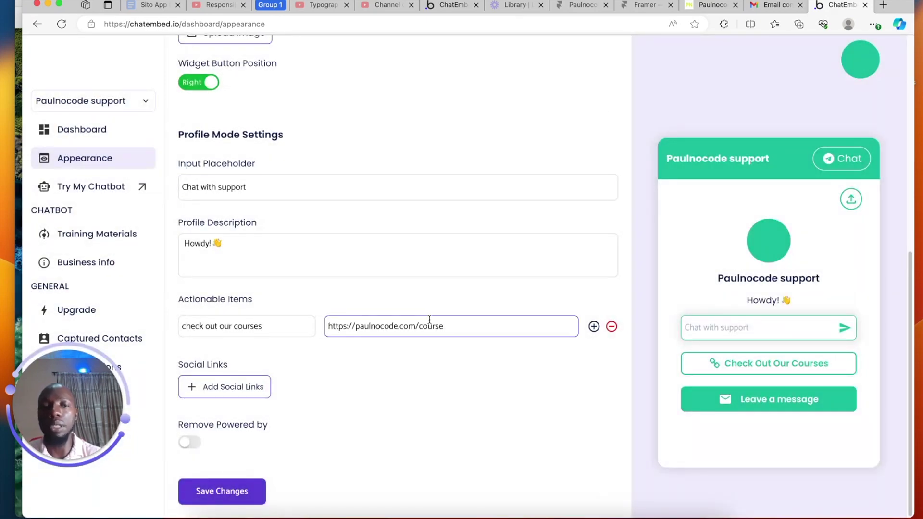
scroll(429, 319, "up", 8)
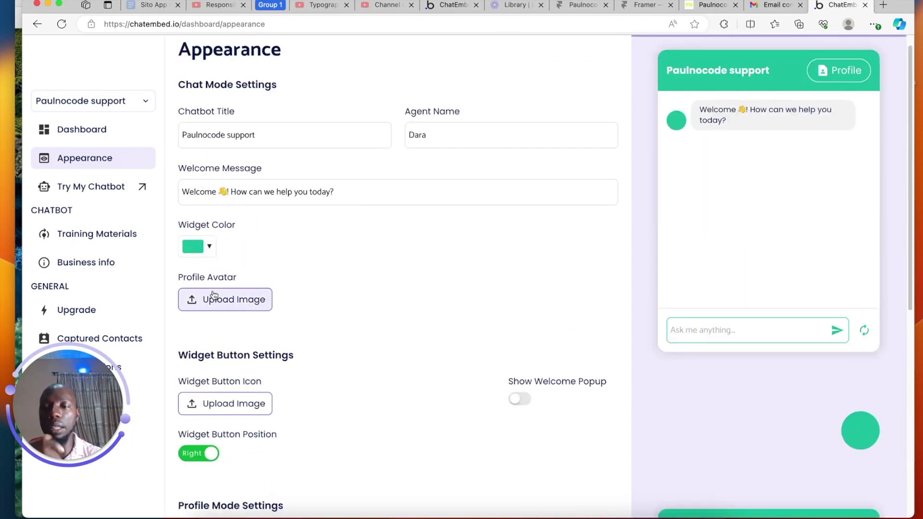
left_click(188, 187)
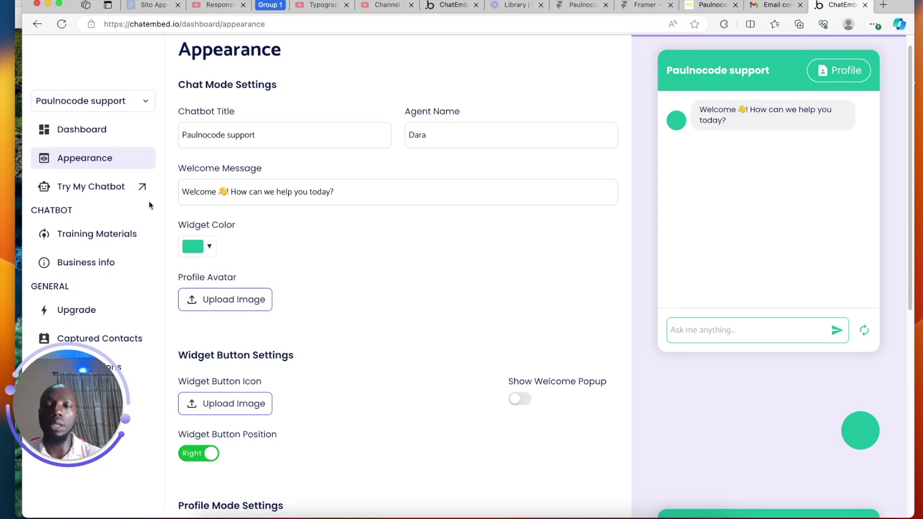
scroll(239, 226, "down", 1)
scroll(221, 289, "down", 3)
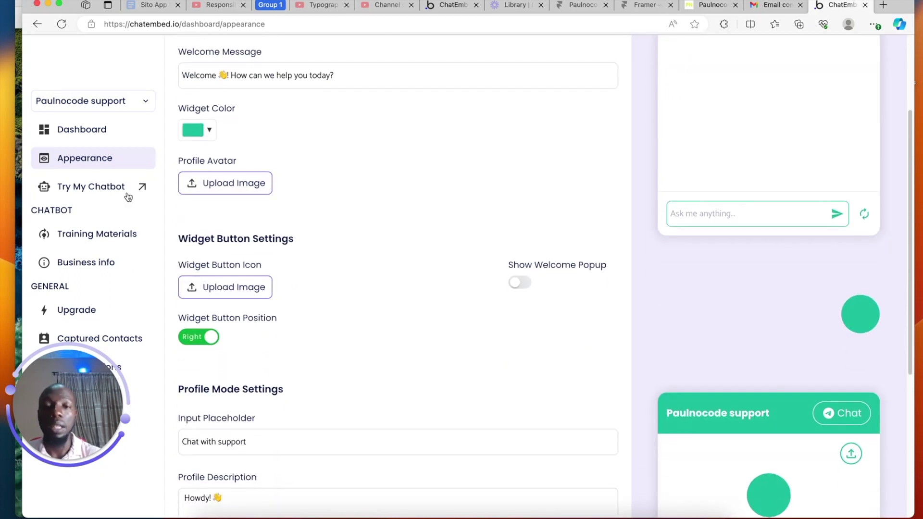
Turn on Show Welcome Popup and go to the Dashboard.
left_click(515, 283)
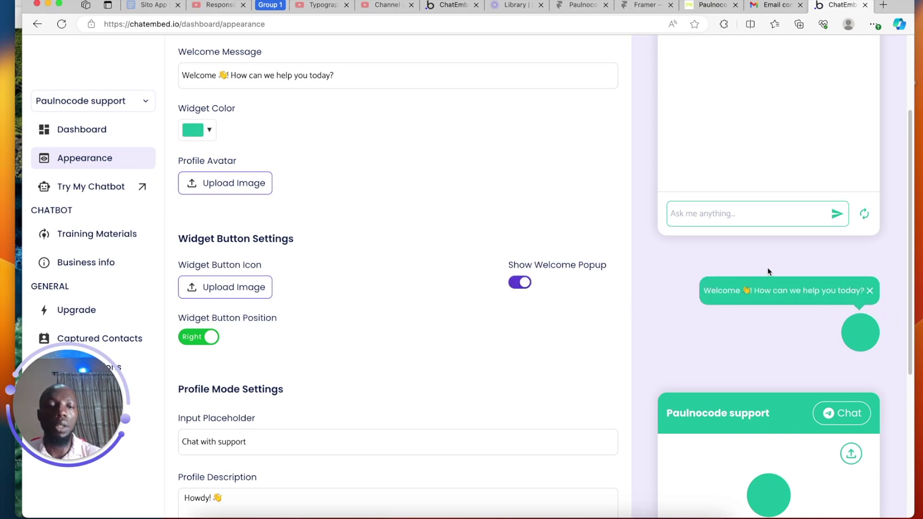
scroll(524, 291, "down", 5)
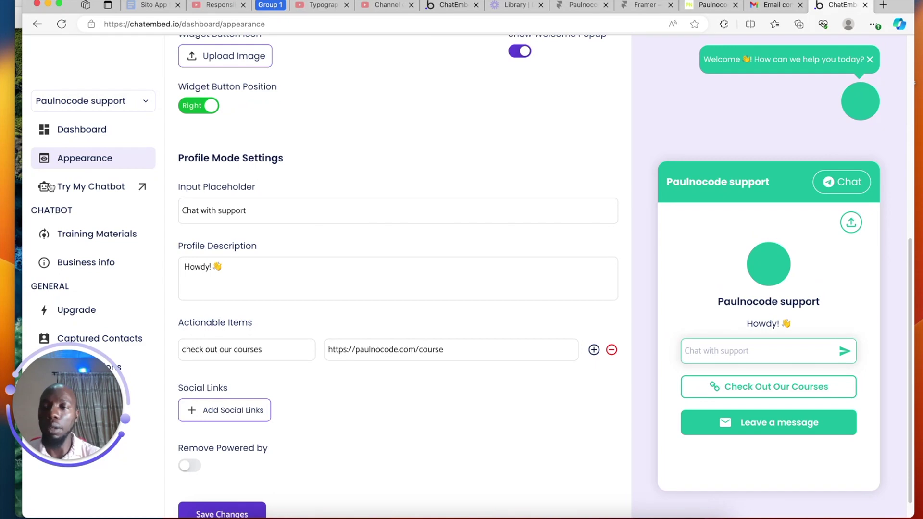
left_click(179, 211)
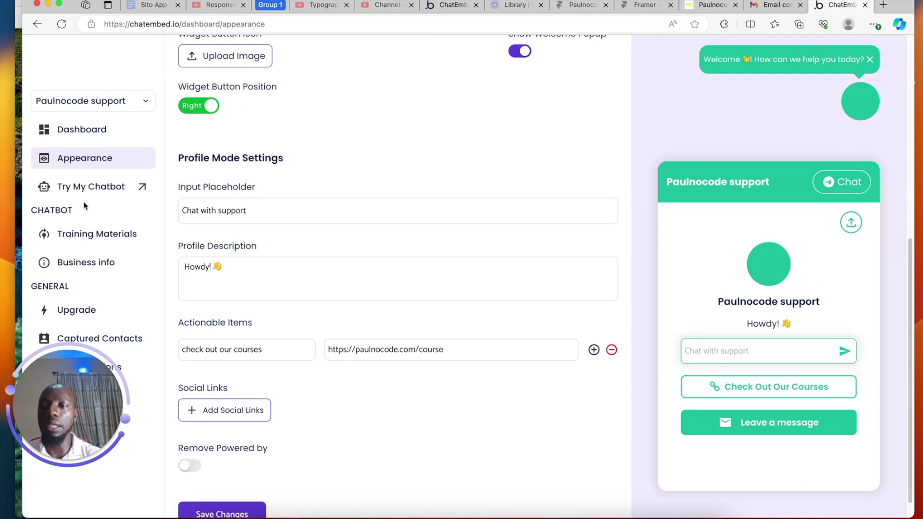
scroll(86, 207, "down", 1)
left_click(94, 134)
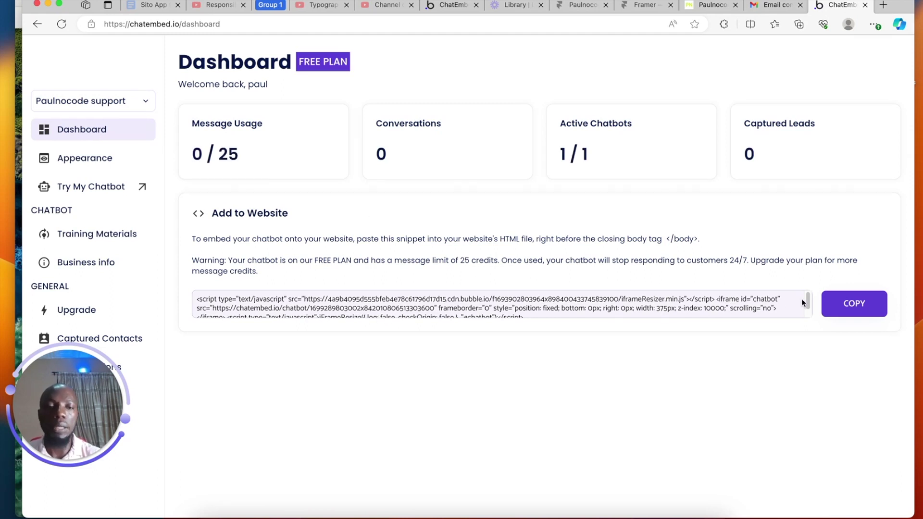
Copy the website embed snippet, then check the paulnocode.com and Framer tabs.
left_click(833, 308)
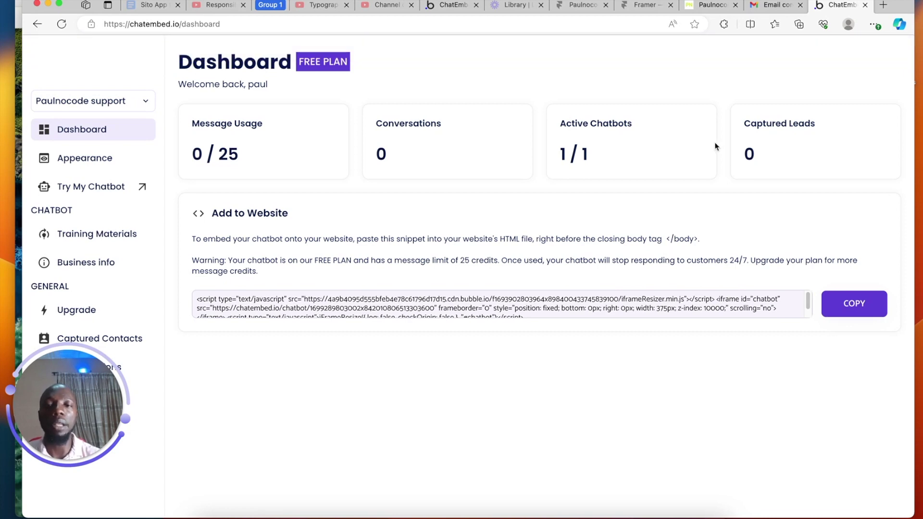
left_click(709, 6)
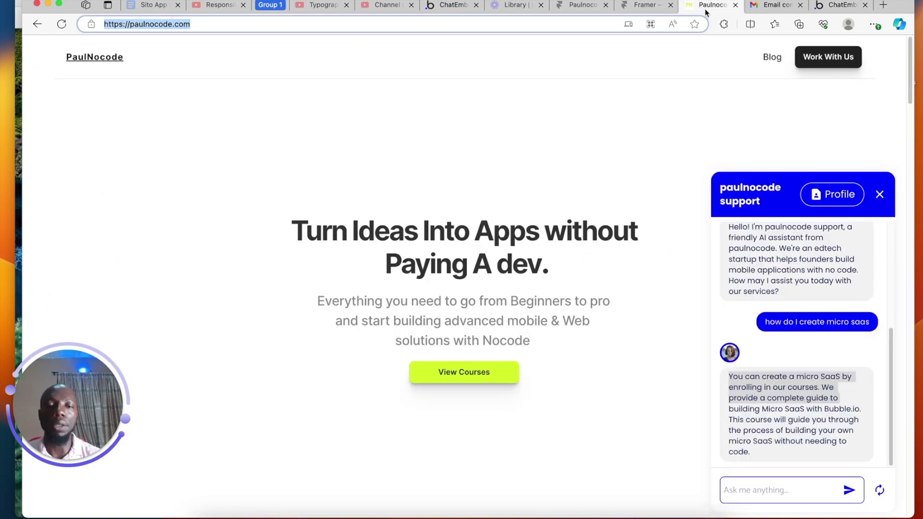
left_click(645, 6)
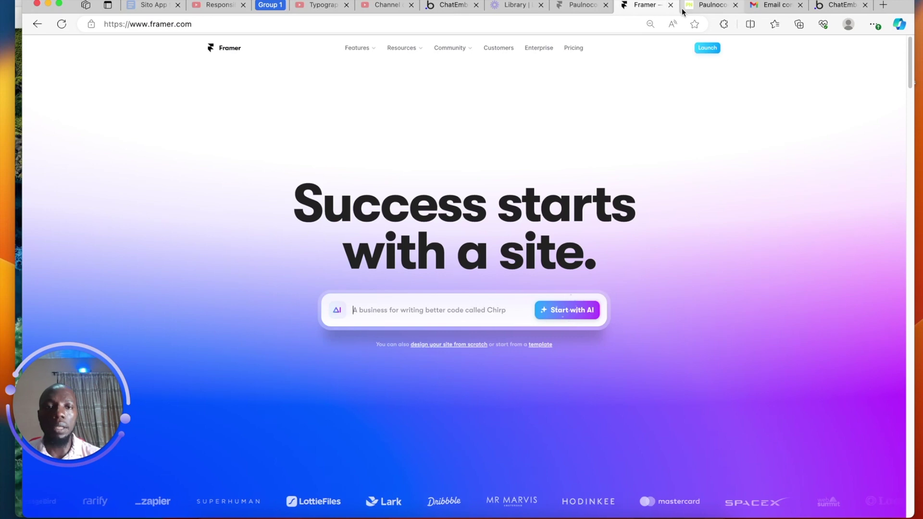
left_click(685, 6)
Launch the Framer app and open the Paulnocode project.
left_click(653, 8)
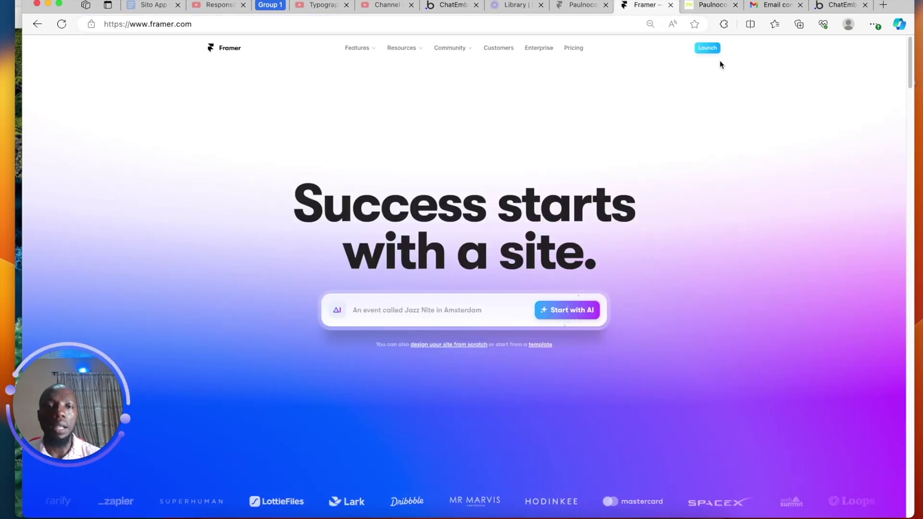
left_click(708, 47)
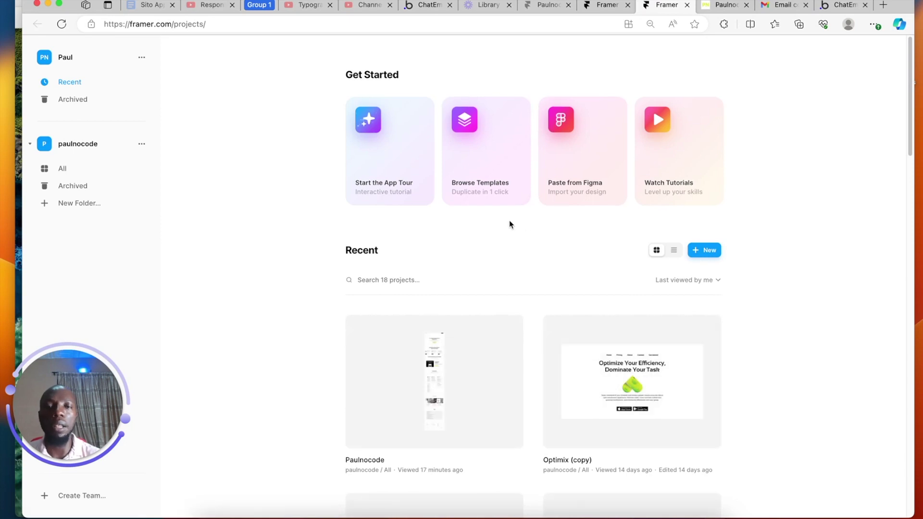
scroll(456, 259, "down", 2)
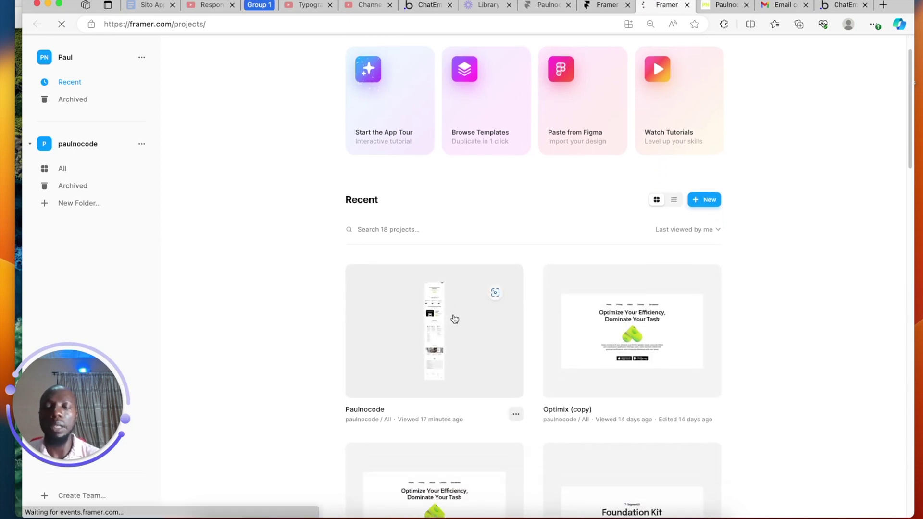
left_click(457, 319)
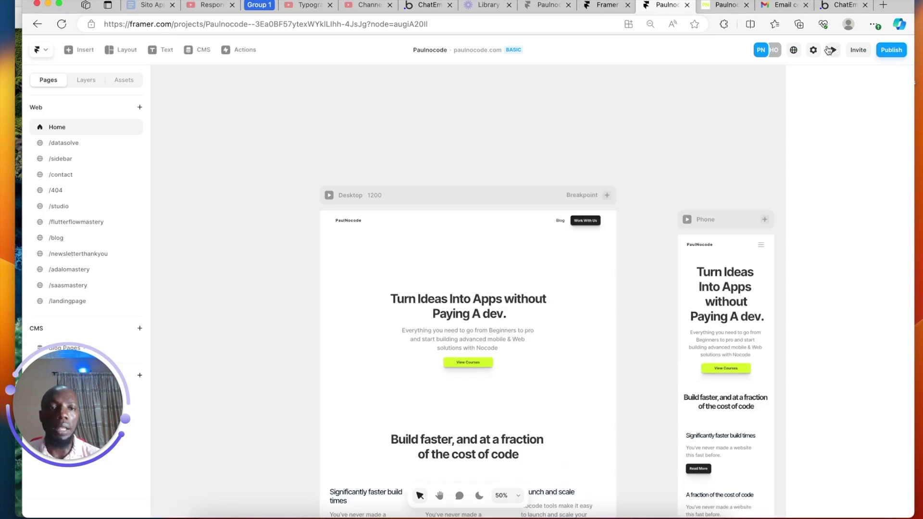
Replace the Home page's End of <body> custom code with the new ChatEmbed snippet.
left_click(813, 50)
scroll(522, 262, "down", 10)
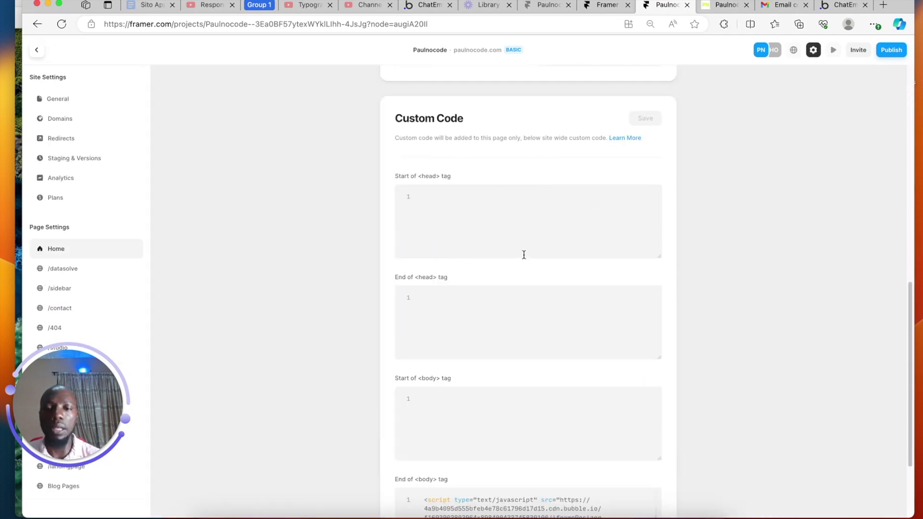
scroll(779, 335, "down", 3)
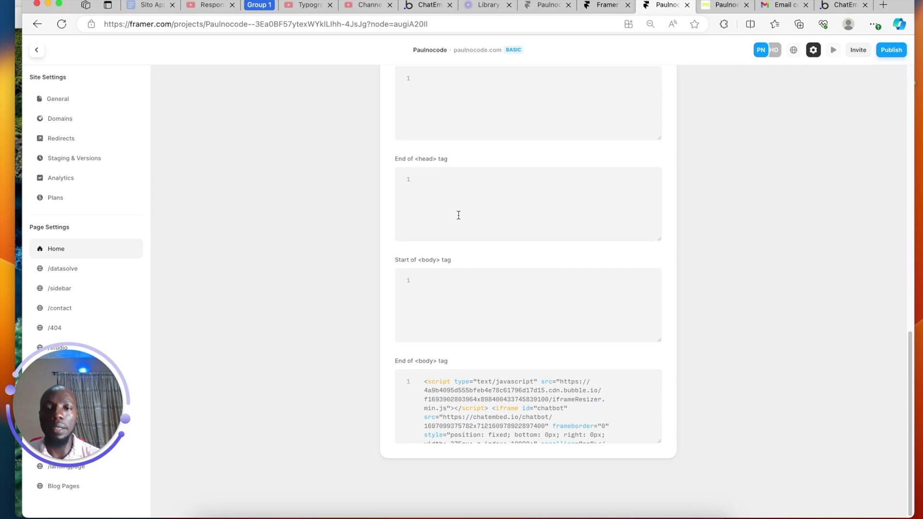
left_click(505, 400)
key("ctrl+a")
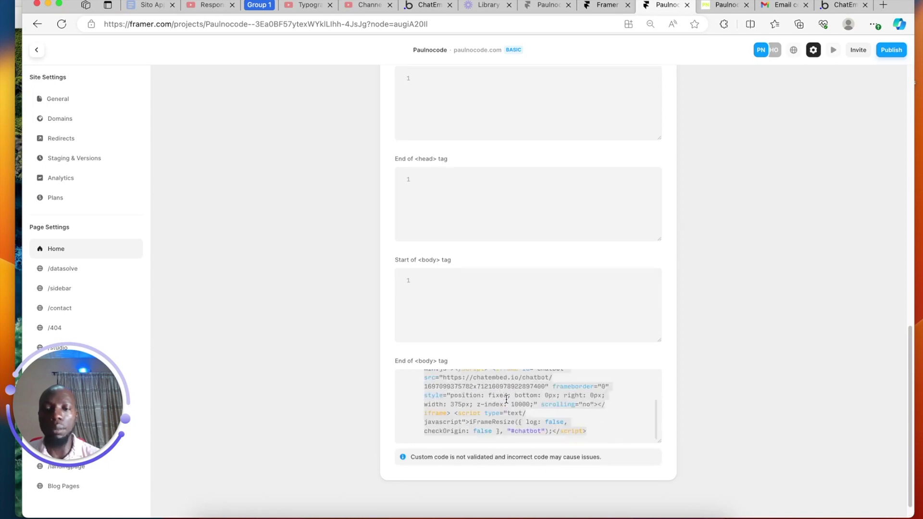
key("BackSpace")
key("ctrl+v")
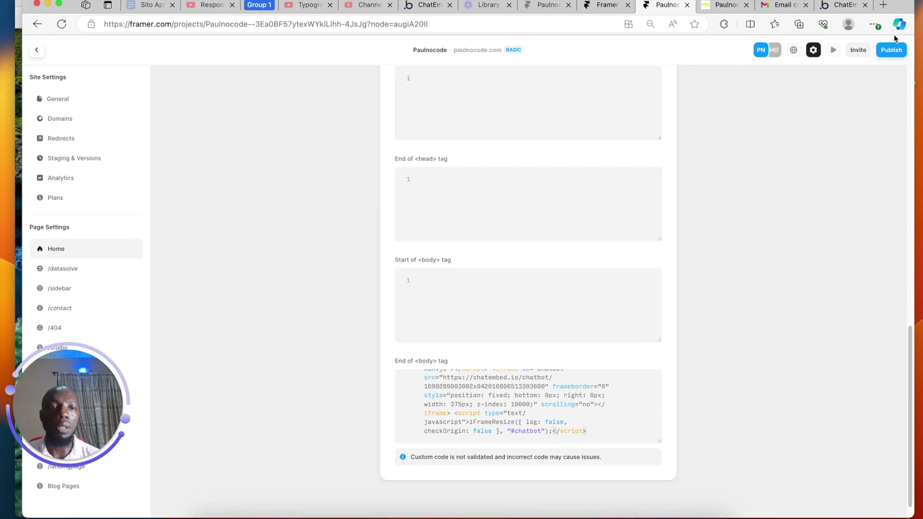
left_click(892, 50)
Try updating the live domains, then dismiss the unsaved-changes warning and domains panel.
left_click(828, 144)
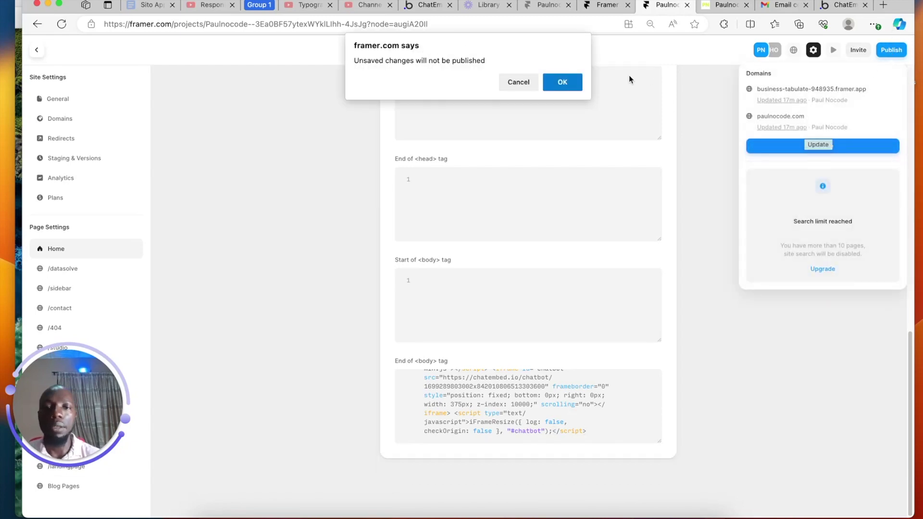
left_click(516, 82)
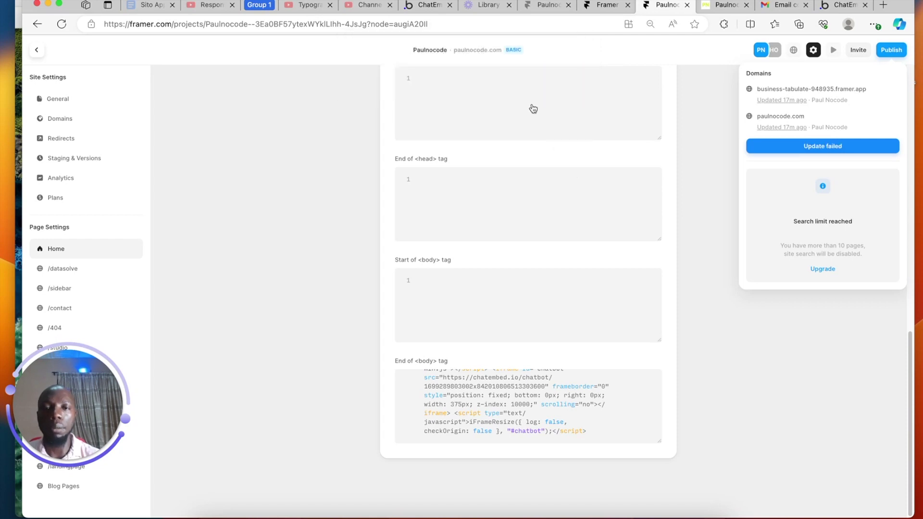
left_click(693, 108)
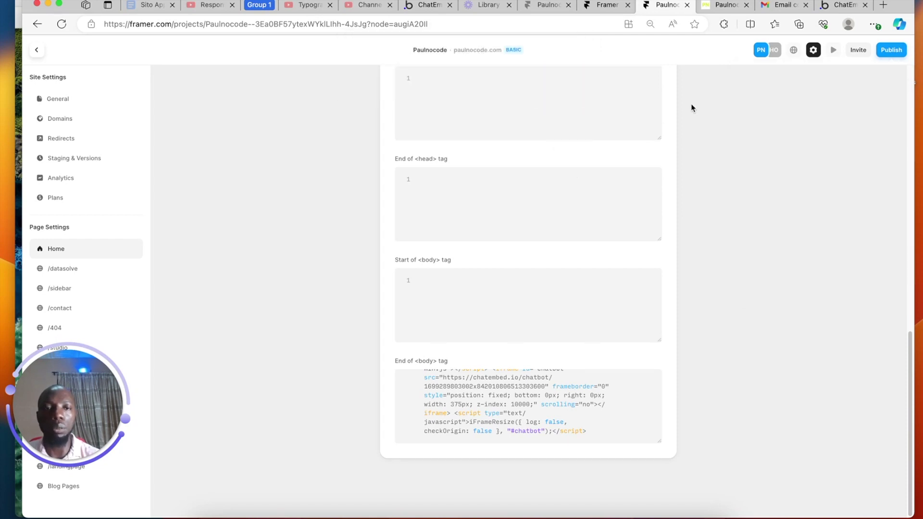
scroll(616, 112, "up", 5)
Save the Home page custom code and publish the update to the live domains.
left_click(645, 250)
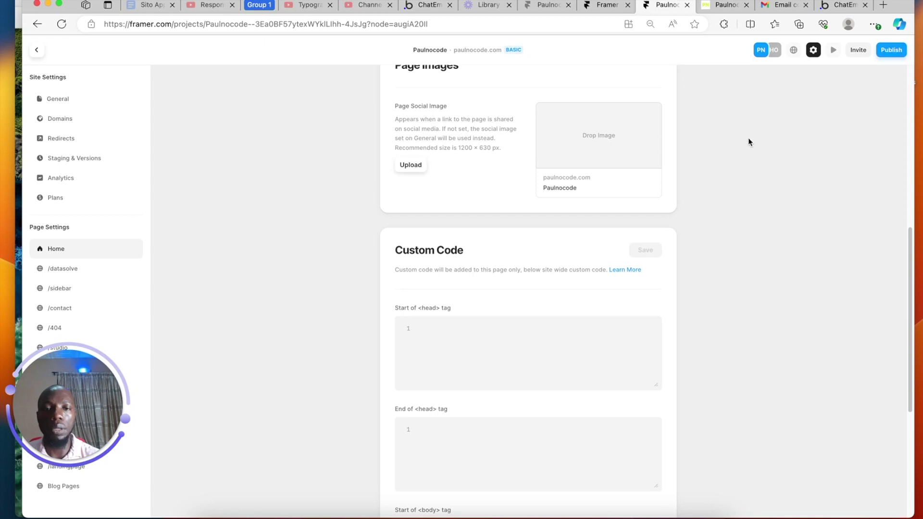
left_click(892, 53)
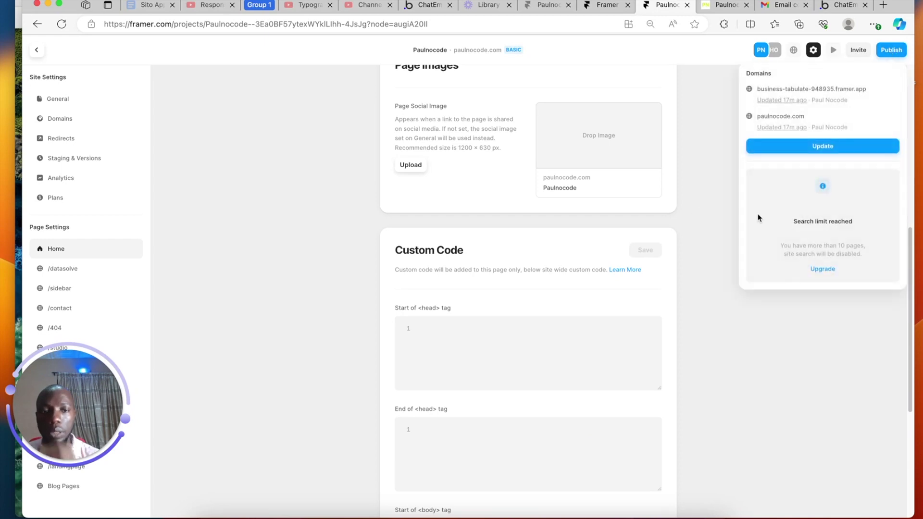
left_click(803, 150)
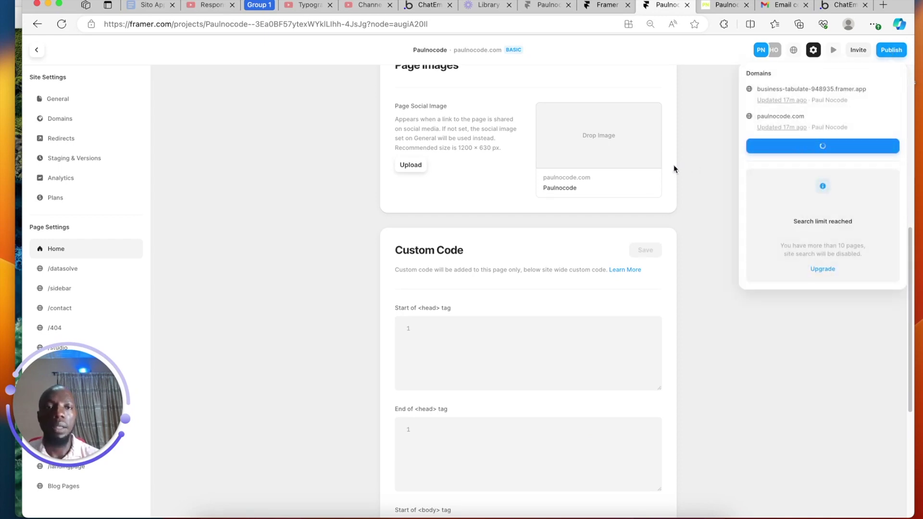
left_click(716, 6)
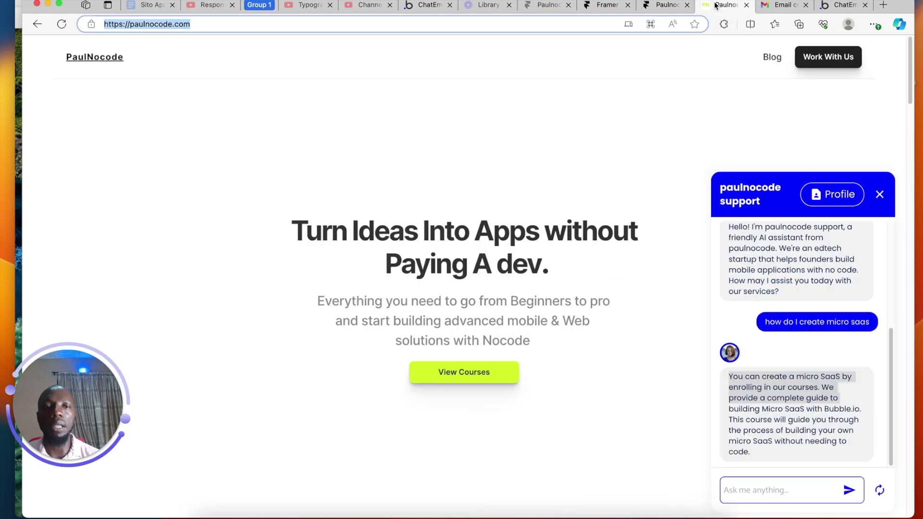
Reload paulnocode.com and open its chat panel, reloading again until the new chatbot launcher shows.
left_click(62, 24)
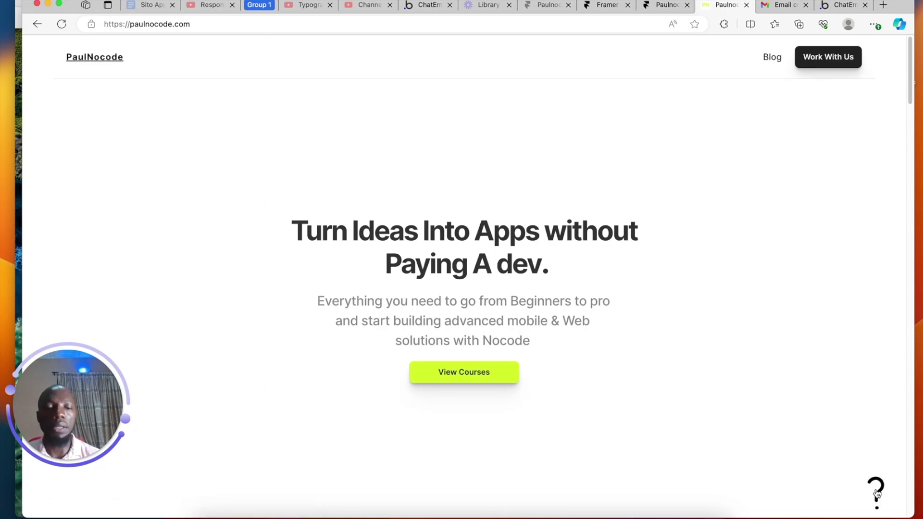
left_click(876, 490)
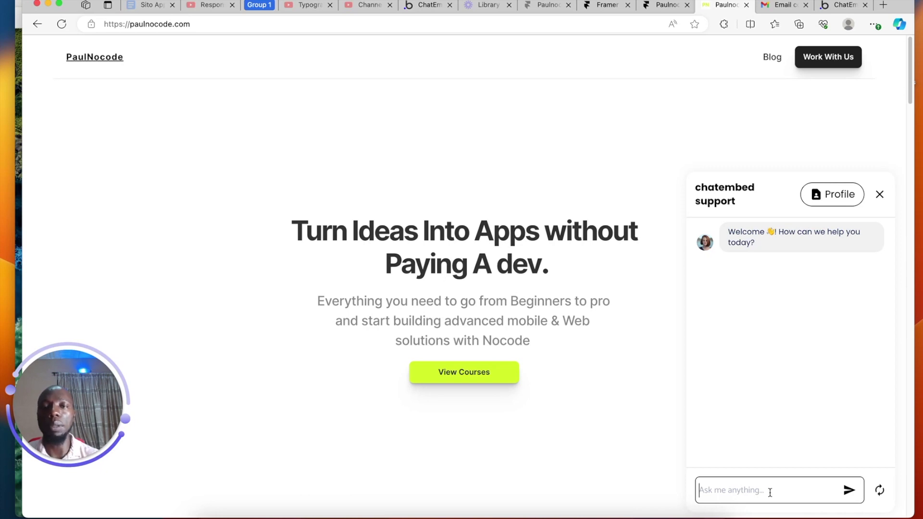
left_click(62, 24)
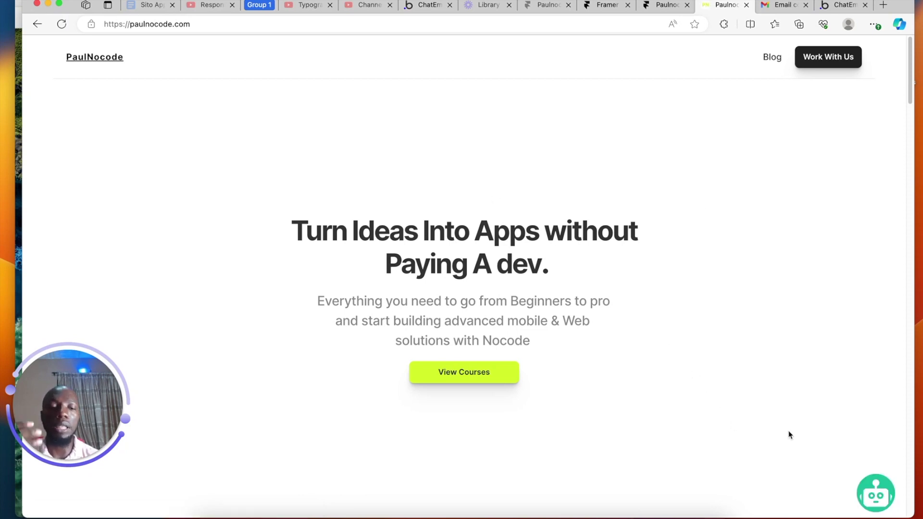
Open the Dara chat widget and switch it to its Profile view.
left_click(871, 486)
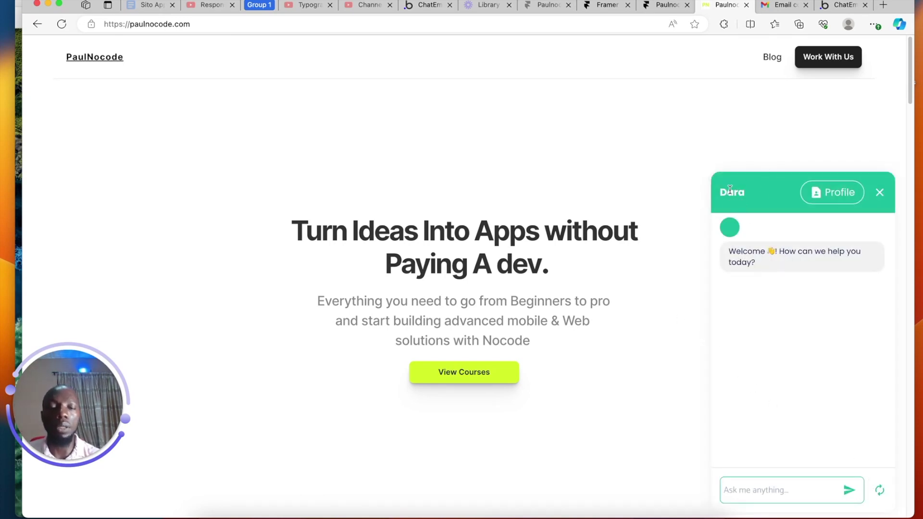
left_click_drag(786, 256, 851, 263)
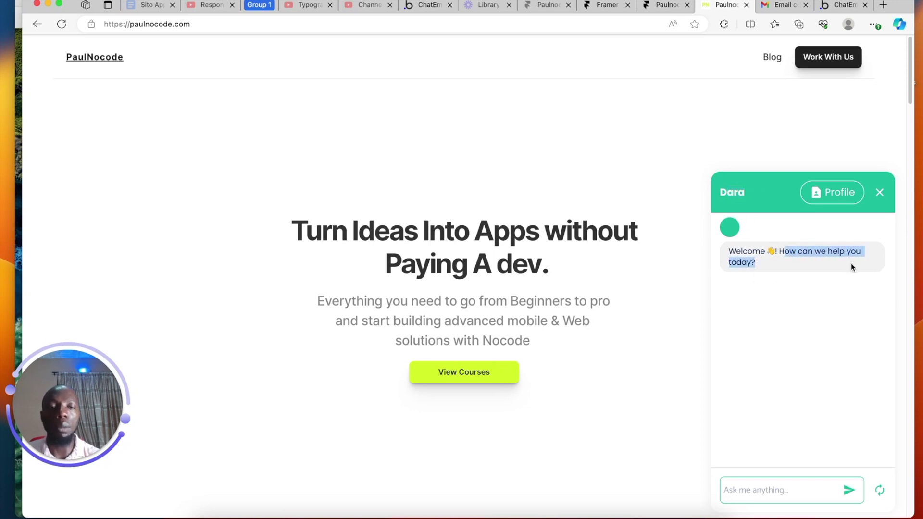
left_click(839, 195)
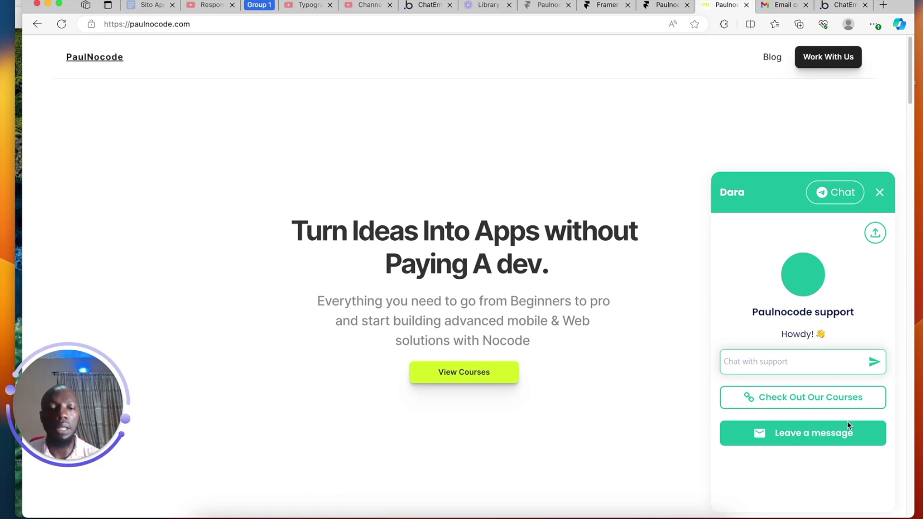
Submit the Leave a message form with autofilled contact details and 'this is a message'.
left_click(829, 434)
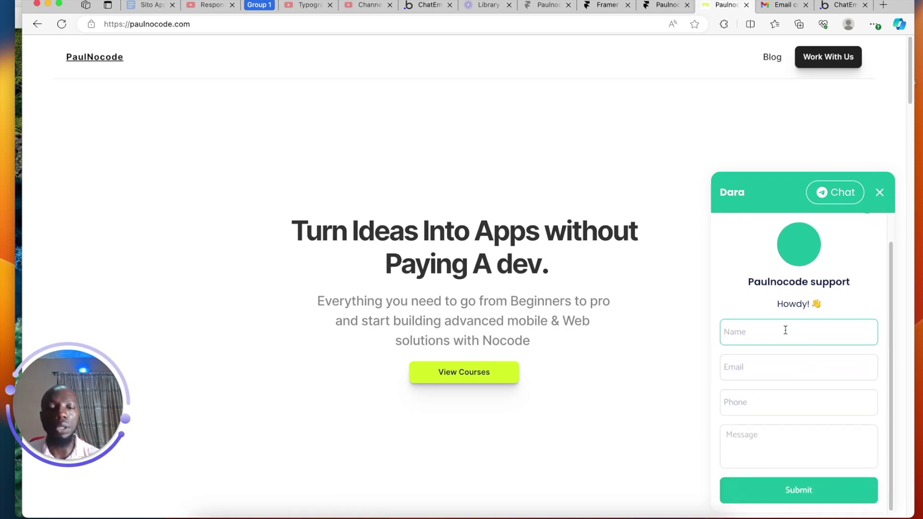
left_click(783, 330)
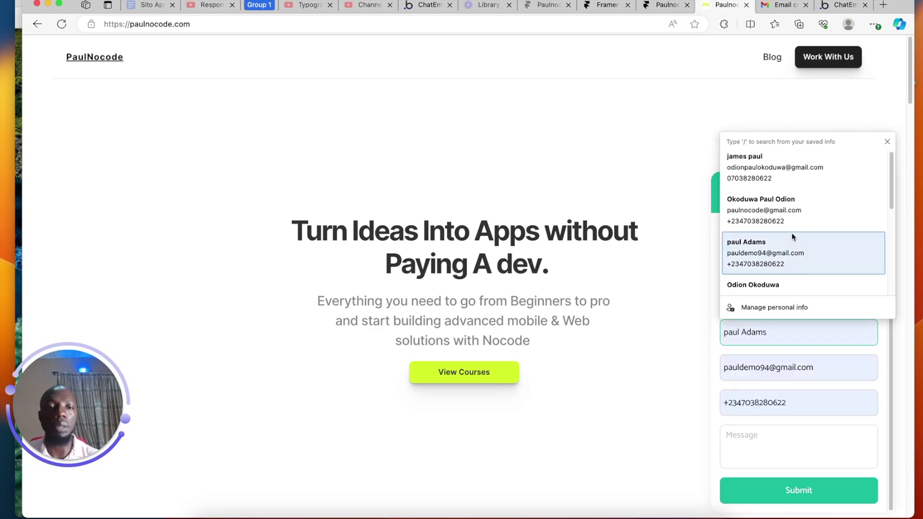
left_click(764, 215)
left_click(756, 425)
type("this is a message")
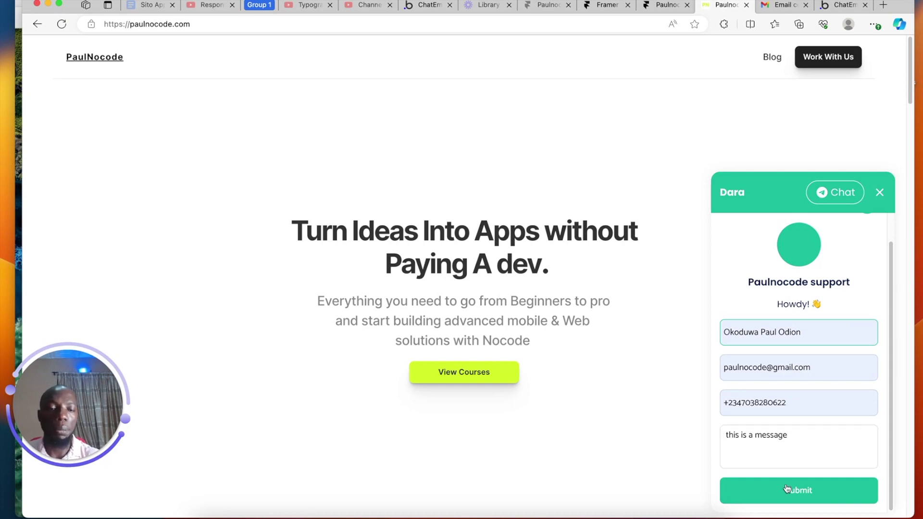
left_click(803, 498)
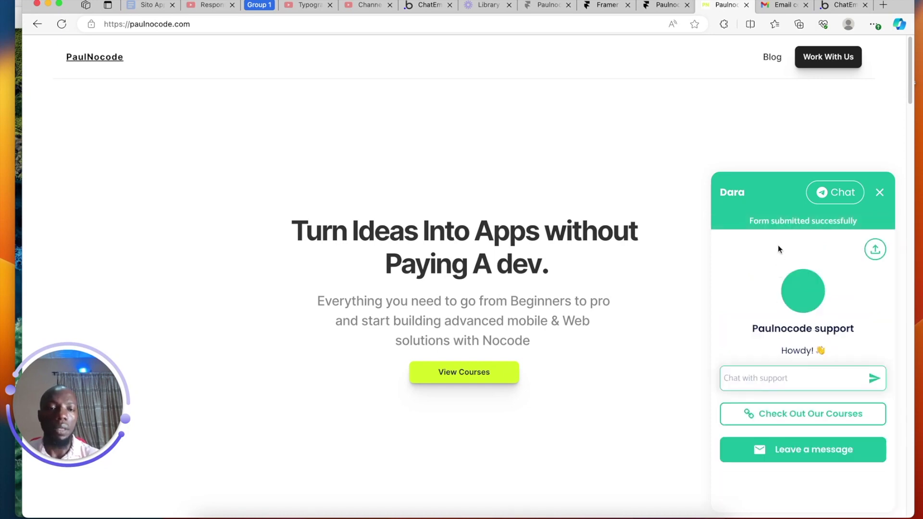
left_click(656, 7)
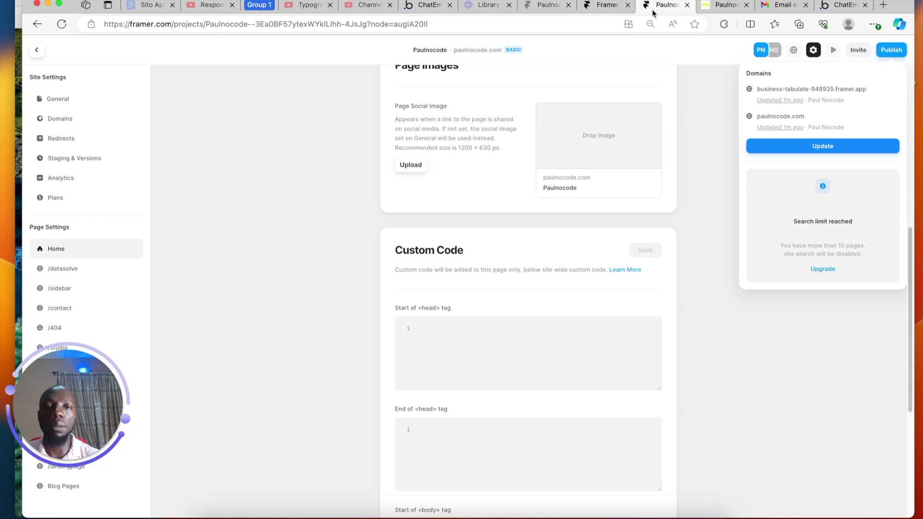
In the ChatEmbed dashboard, reload Conversations and view Captured Contacts showing the Nov 6, 2023 test lead.
left_click(430, 6)
left_click(849, 6)
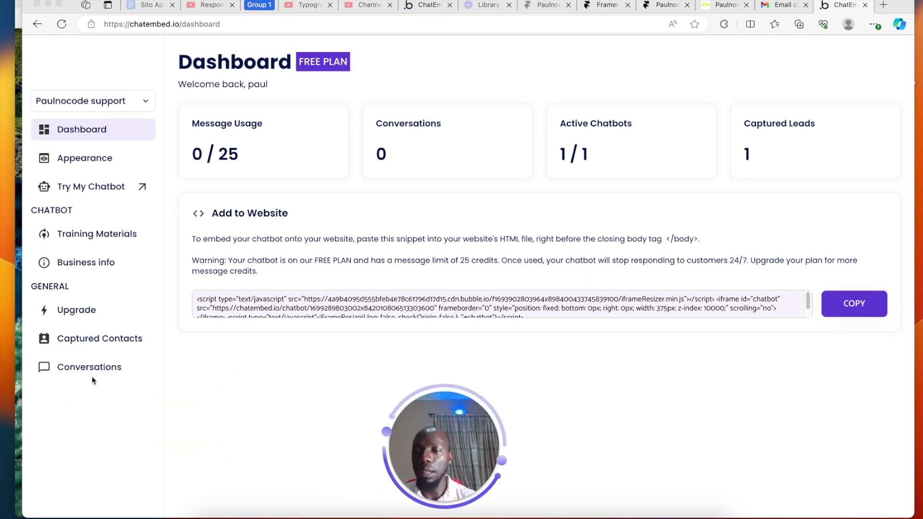
left_click(98, 369)
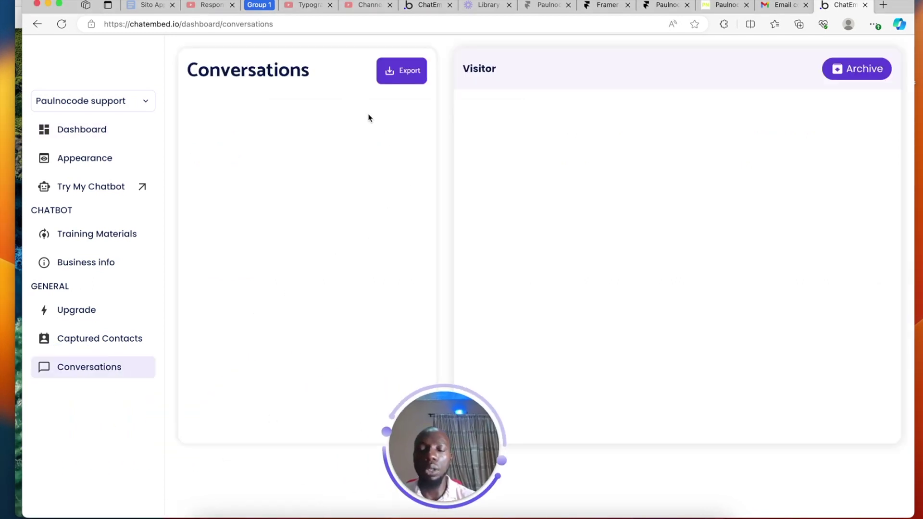
left_click(62, 24)
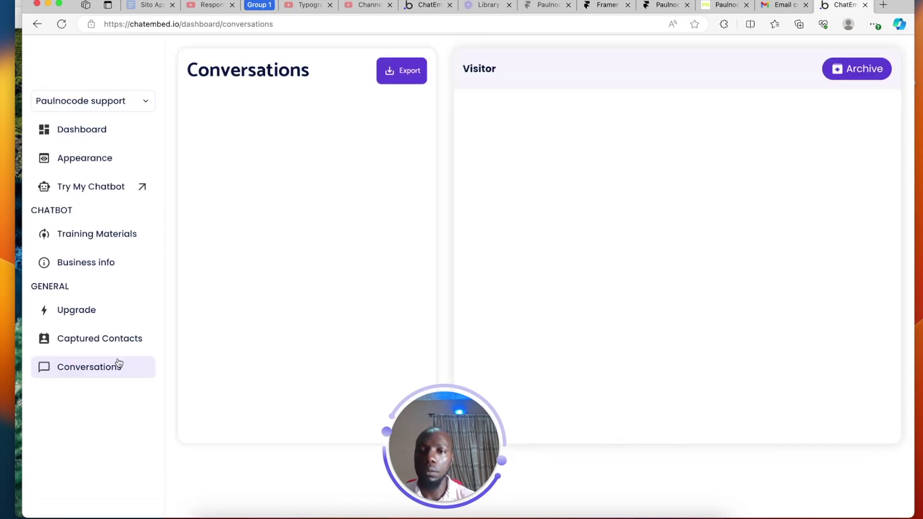
left_click(119, 342)
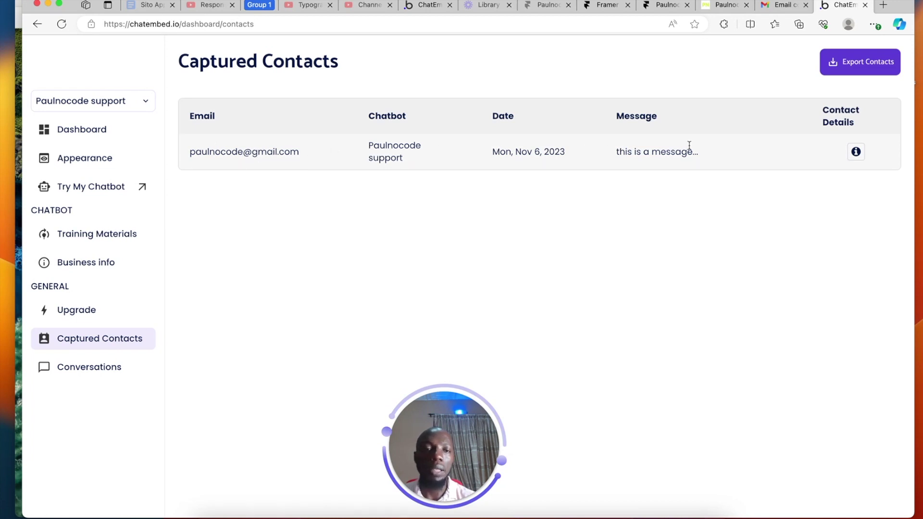
mouse_move(432, 454)
left_click_drag(431, 450, 77, 441)
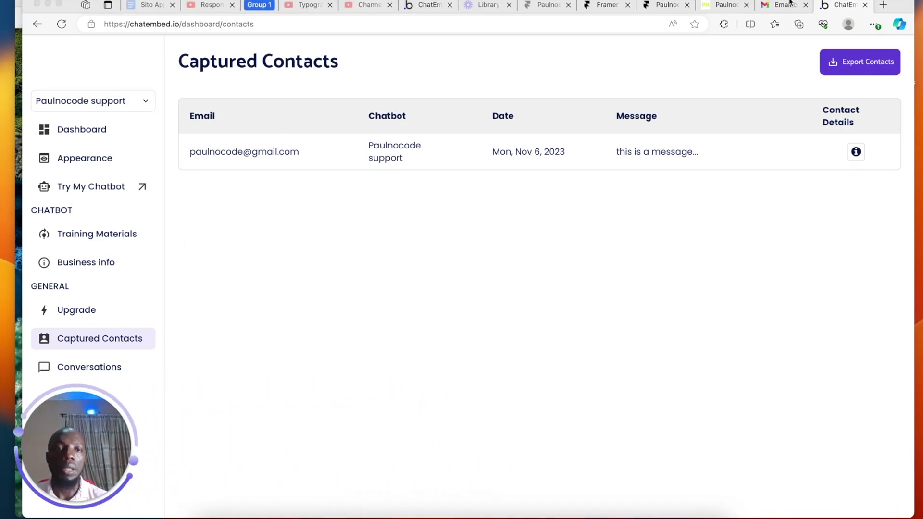
left_click(723, 7)
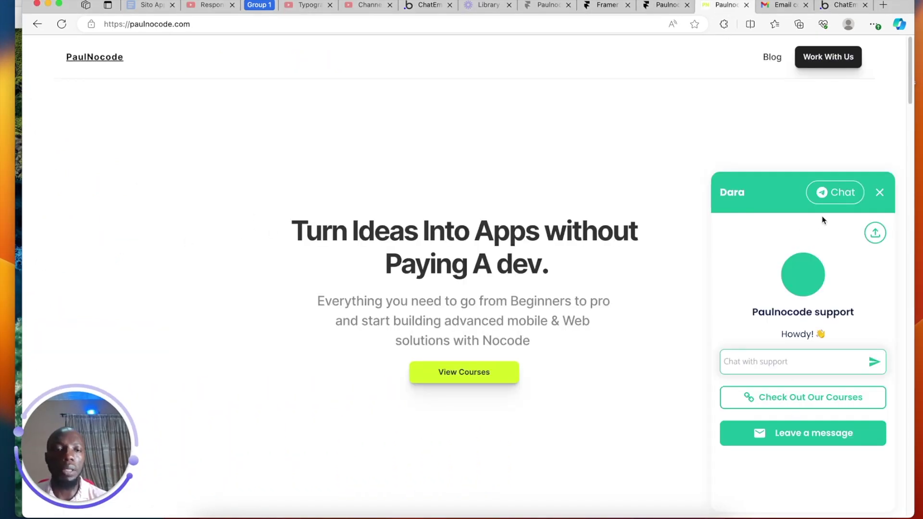
Send 'hello' to the Dara chatbot from the widget's Chat view.
left_click(839, 194)
left_click(756, 494)
type("hell")
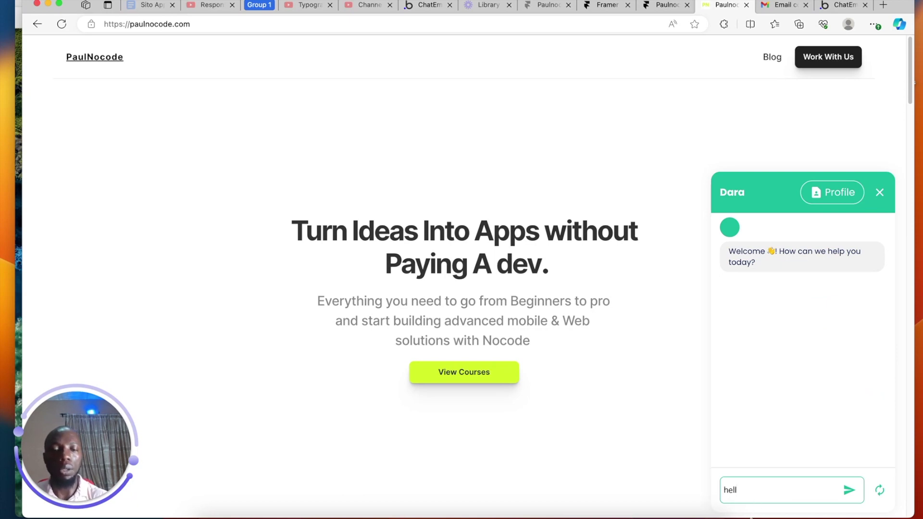
type("o")
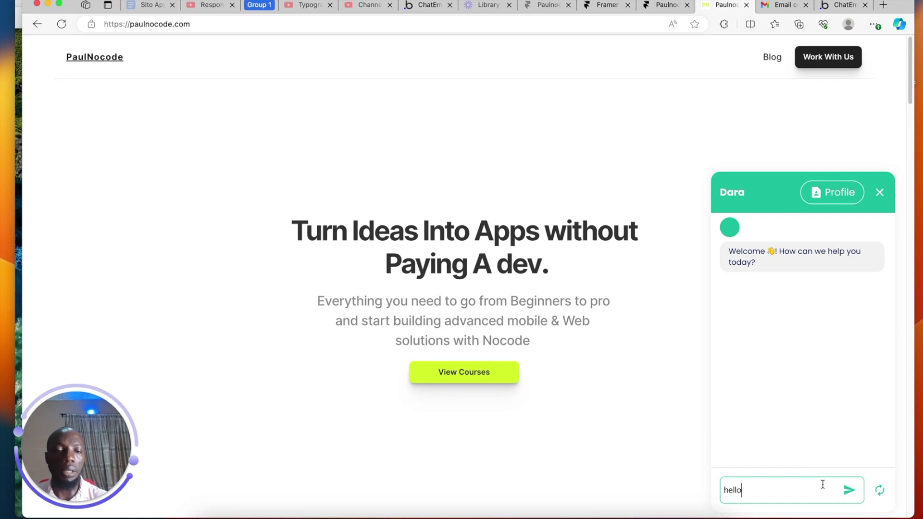
left_click(848, 490)
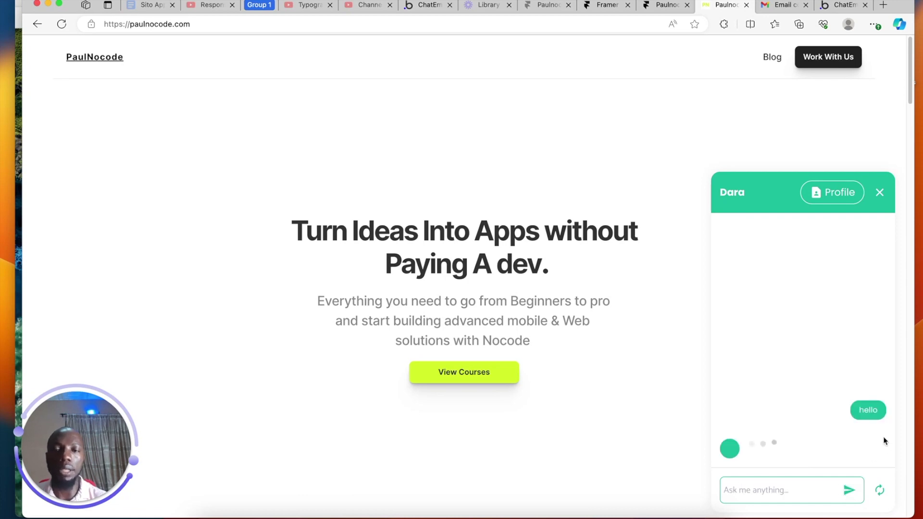